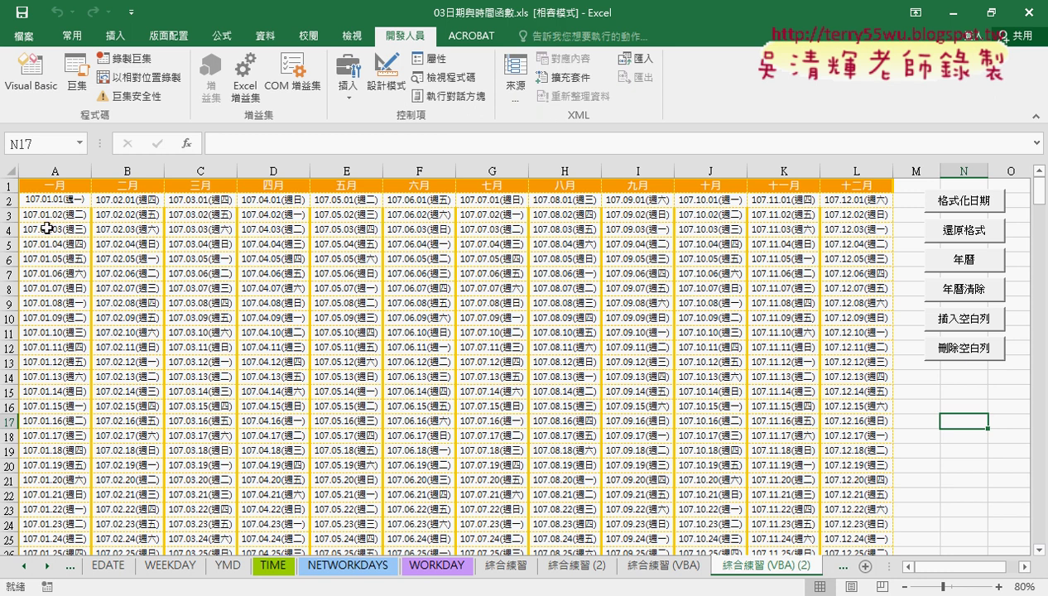
Insert blank rows at rows 3 and 5 by hand, then undo both insertions.
click(12, 214)
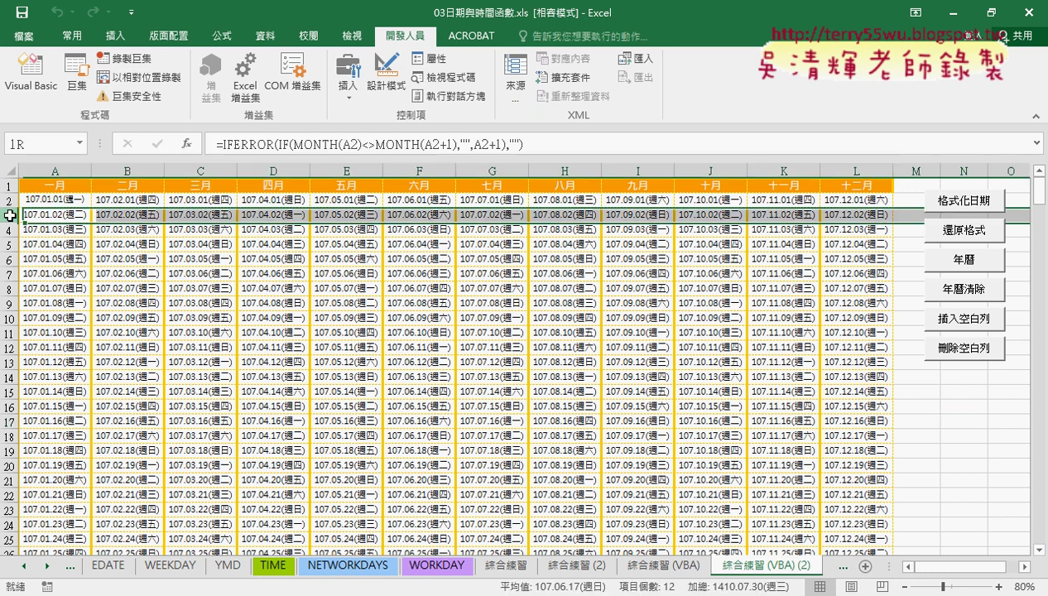
right_click(83, 214)
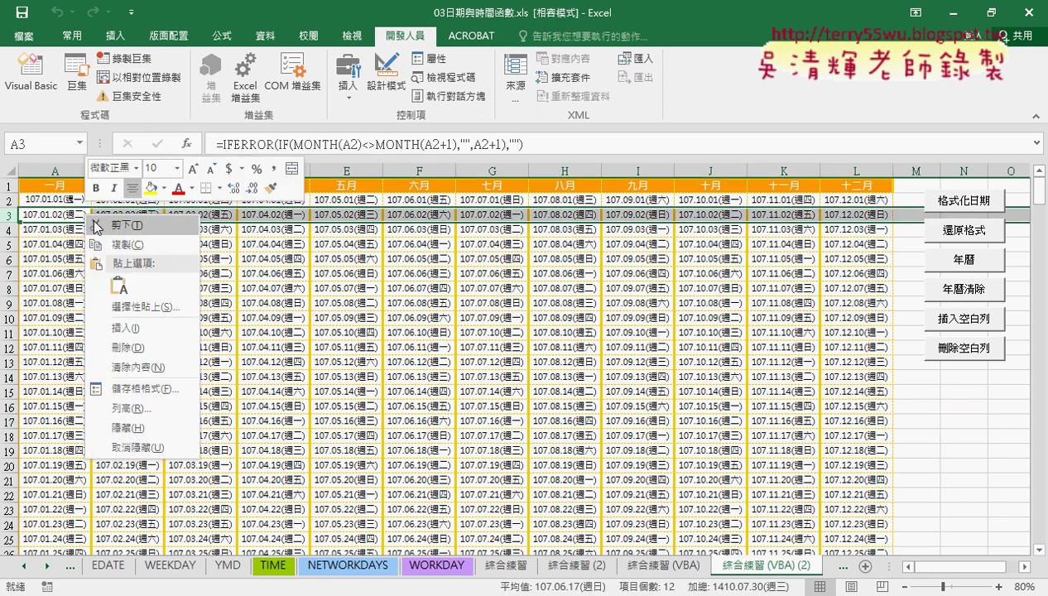
click(140, 329)
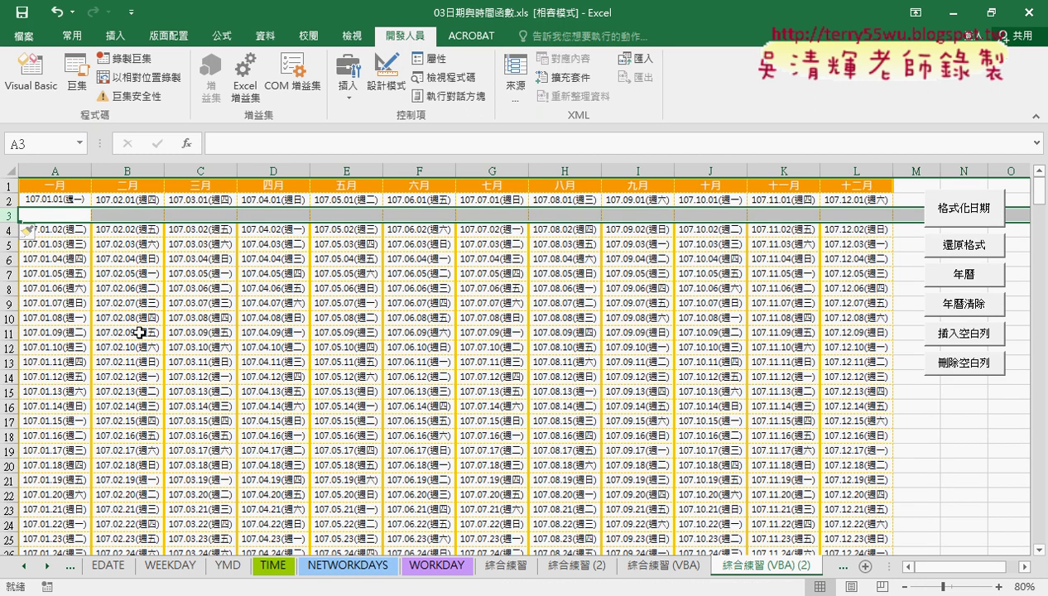
click(12, 244)
right_click(81, 242)
click(123, 348)
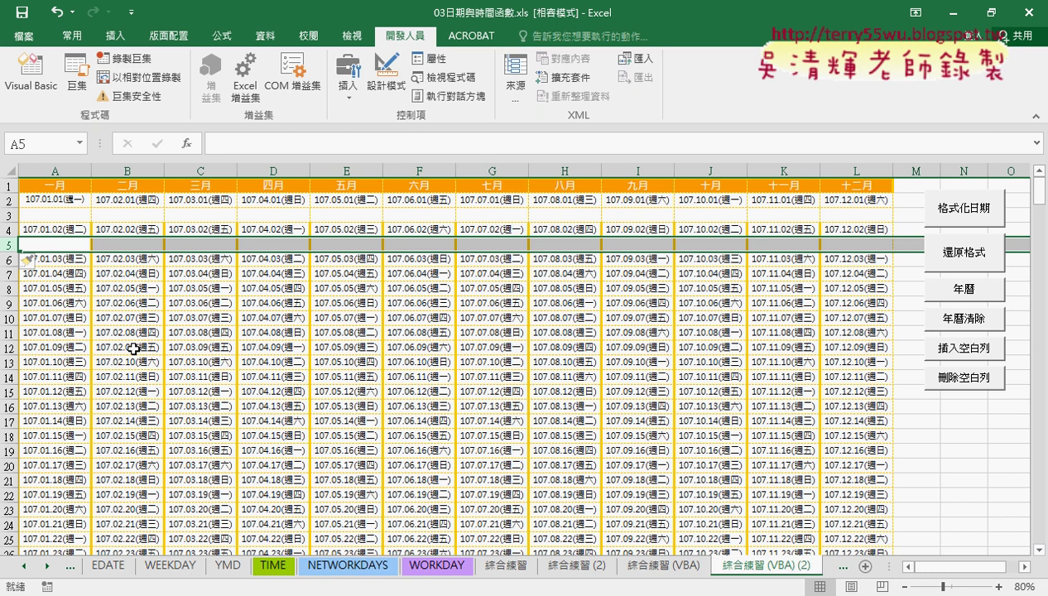
key(ctrl+z)
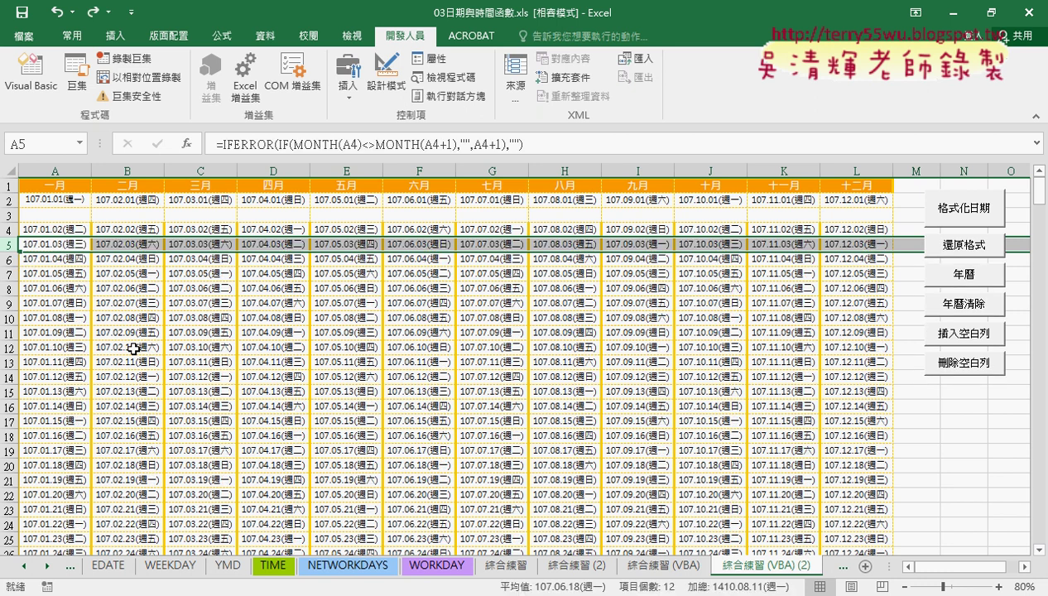
key(ctrl+z)
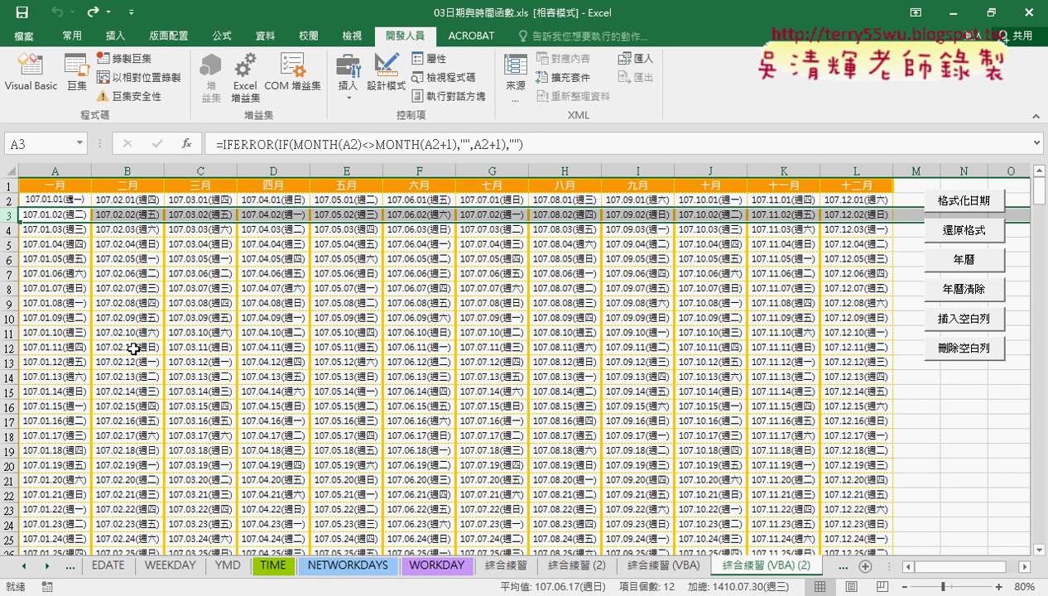
Test the macro buttons by inserting and then deleting the blank rows between dates, twice.
click(991, 422)
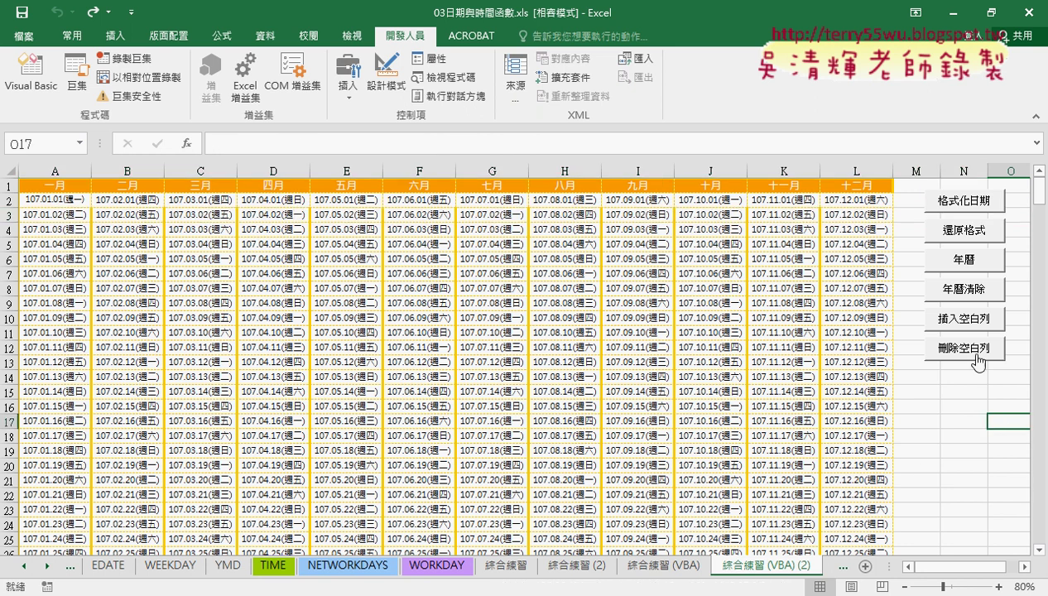
click(962, 321)
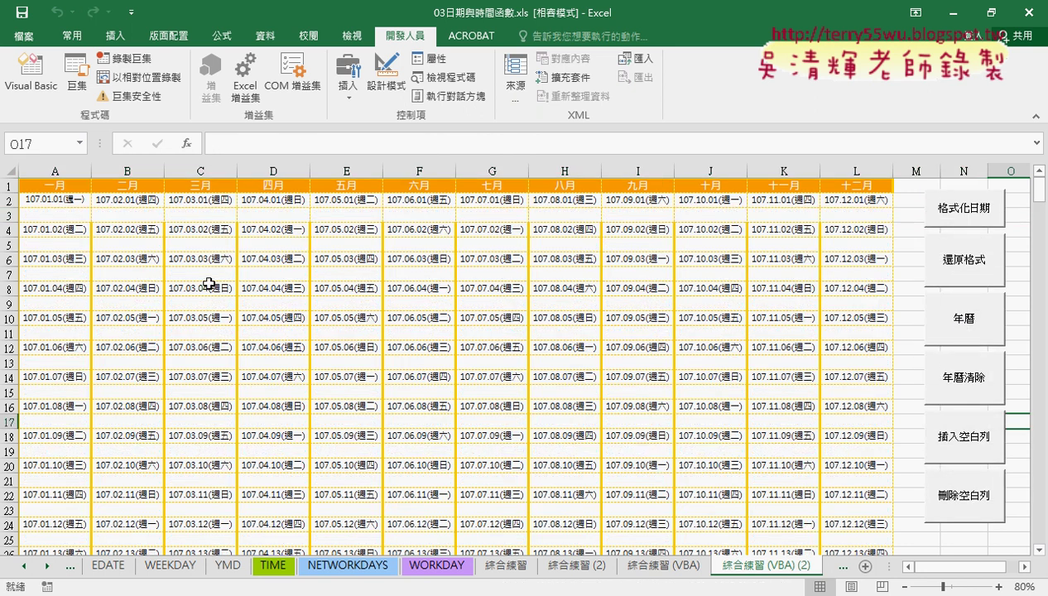
scroll(333, 423, down, 2)
scroll(334, 423, down, 1)
scroll(334, 423, down, 2)
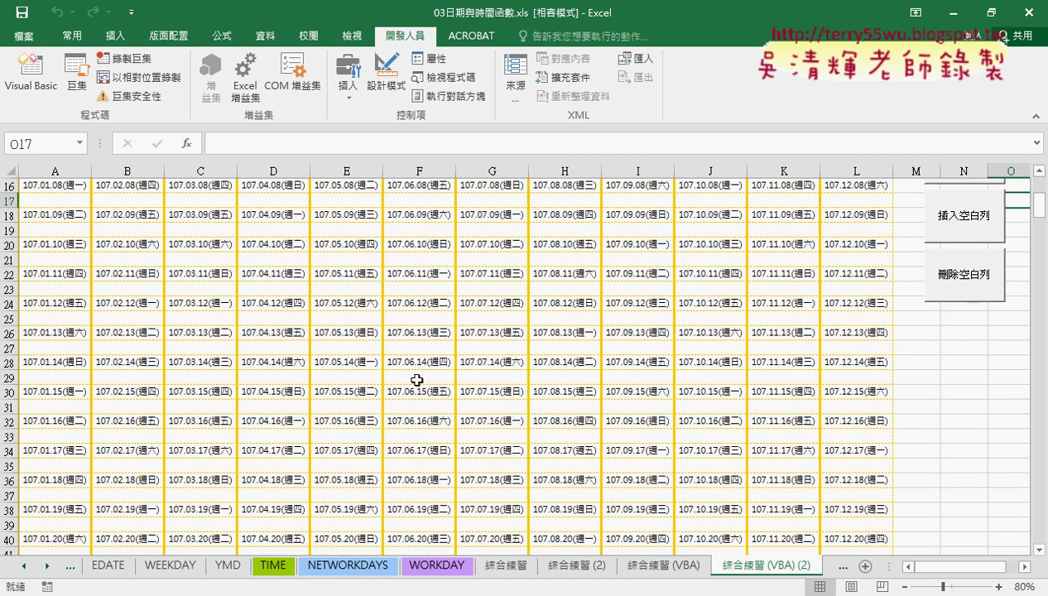
click(960, 275)
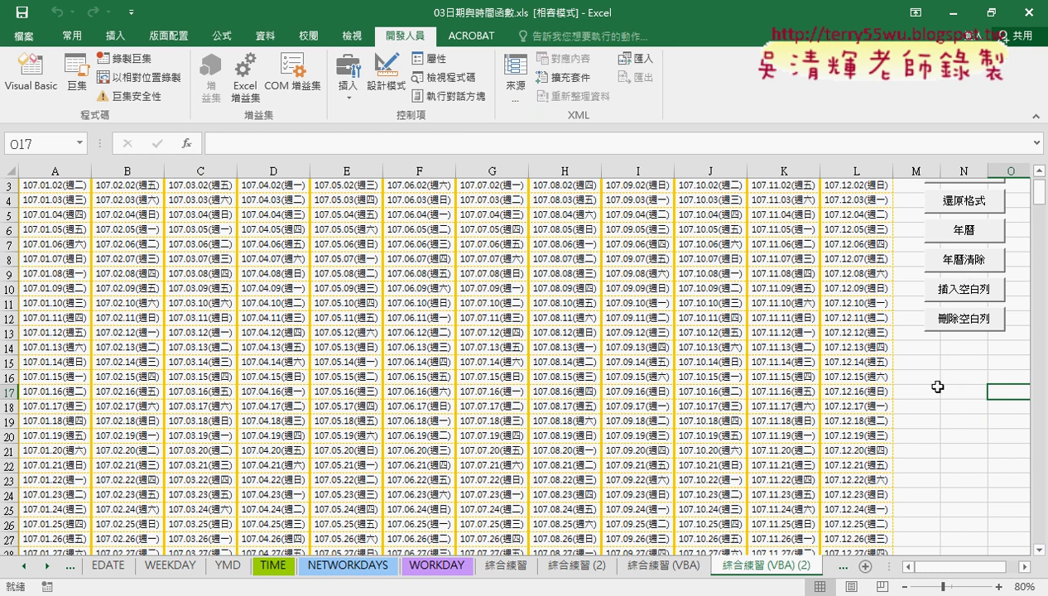
scroll(993, 357, up, 1)
click(966, 319)
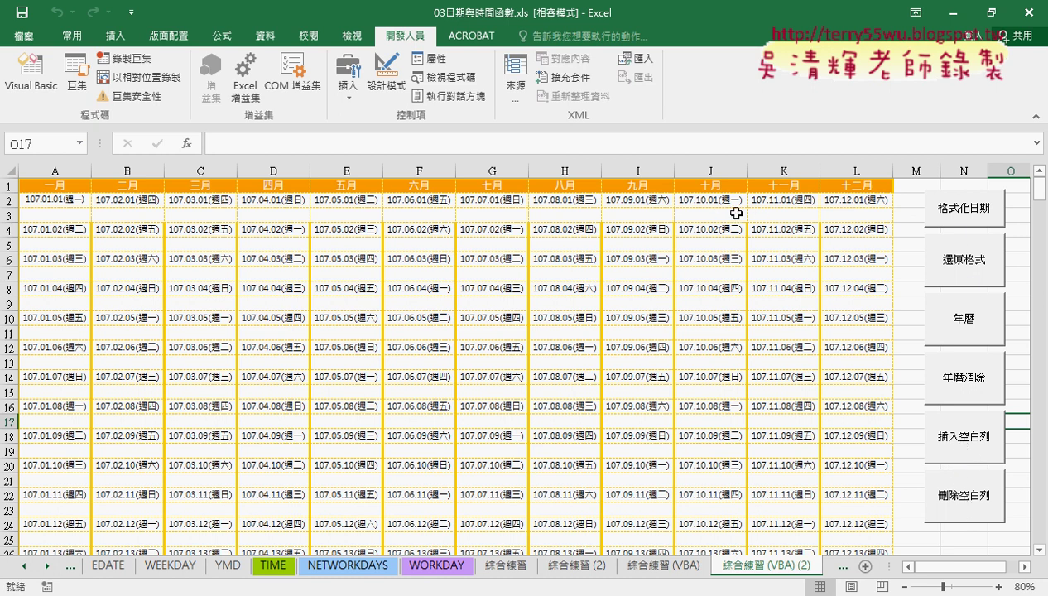
click(962, 495)
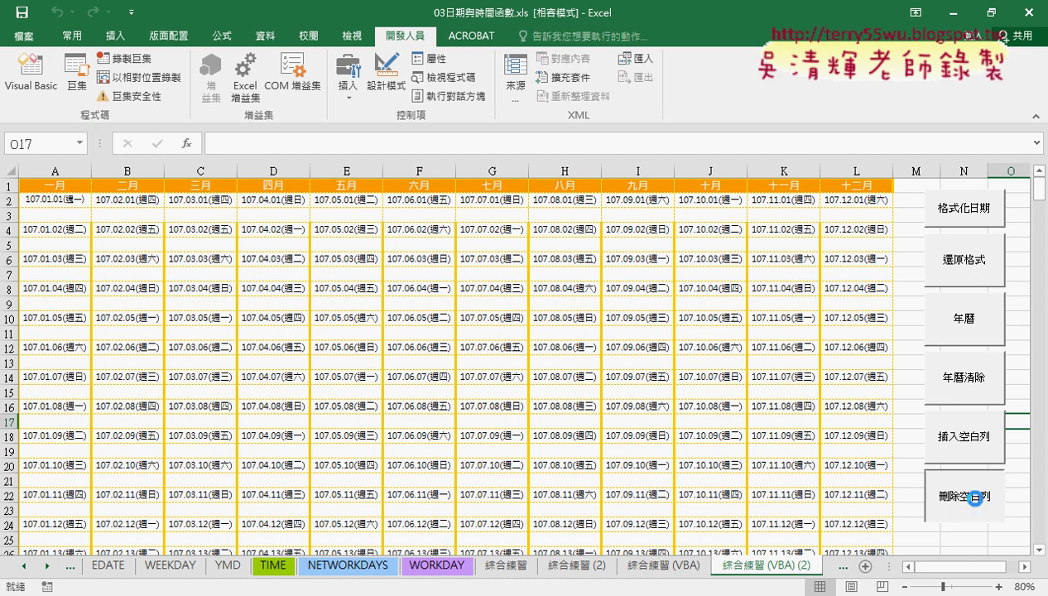
Set all six selected macro buttons to Don't move or size with cells.
ctrl+click(966, 203)
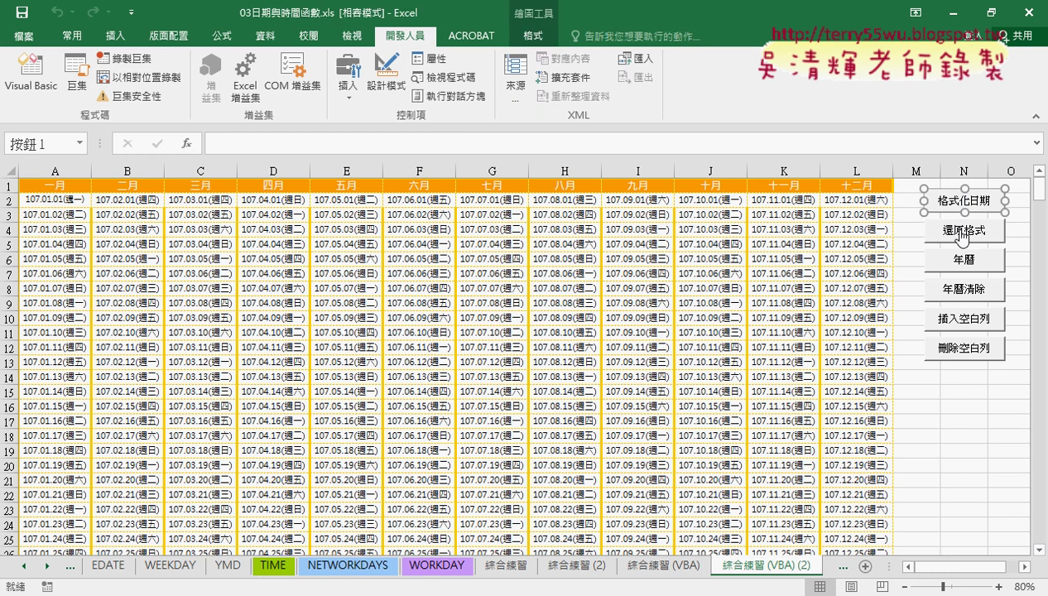
ctrl+click(948, 233)
ctrl+click(948, 261)
ctrl+click(944, 291)
ctrl+click(951, 316)
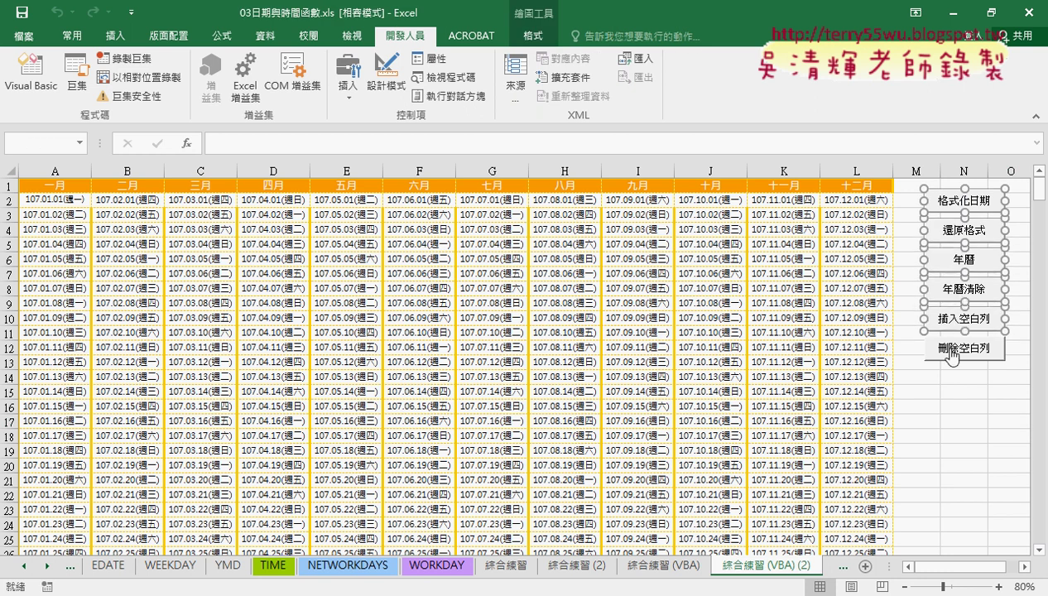
ctrl+click(955, 348)
right_click(958, 352)
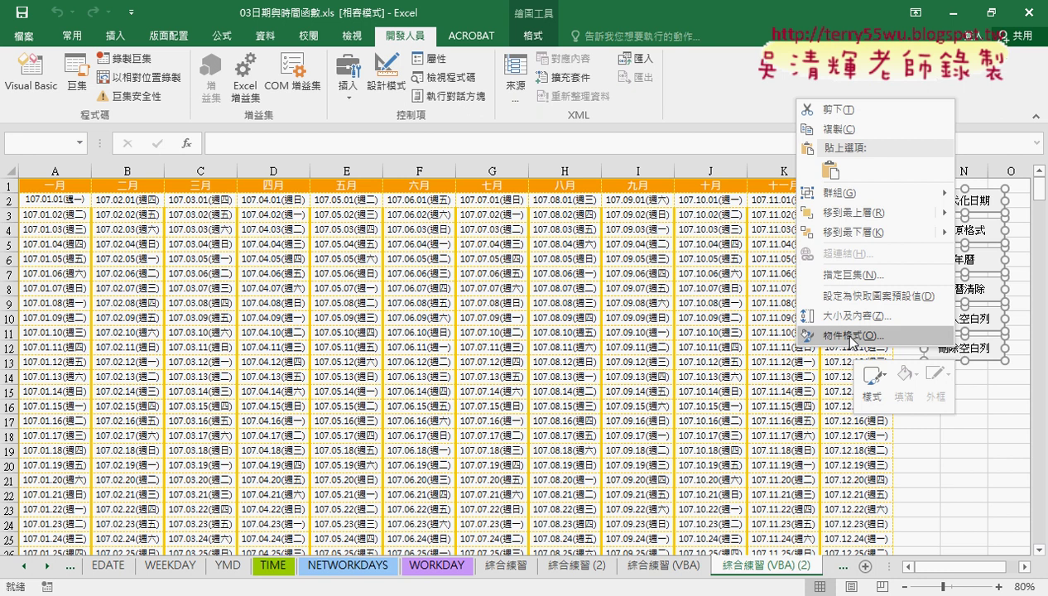
click(851, 338)
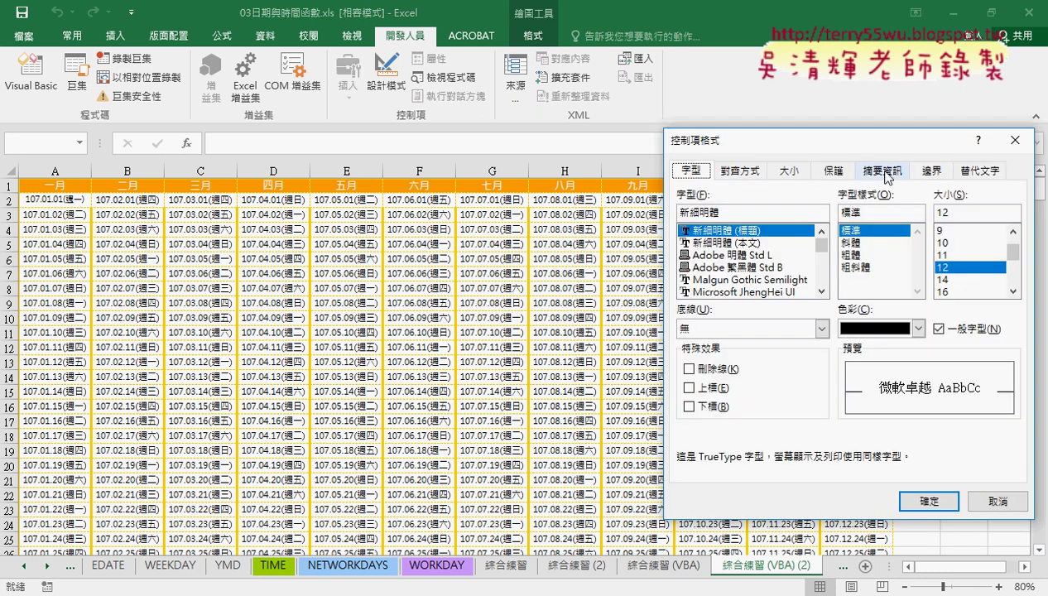
drag(864, 140, 631, 123)
click(639, 157)
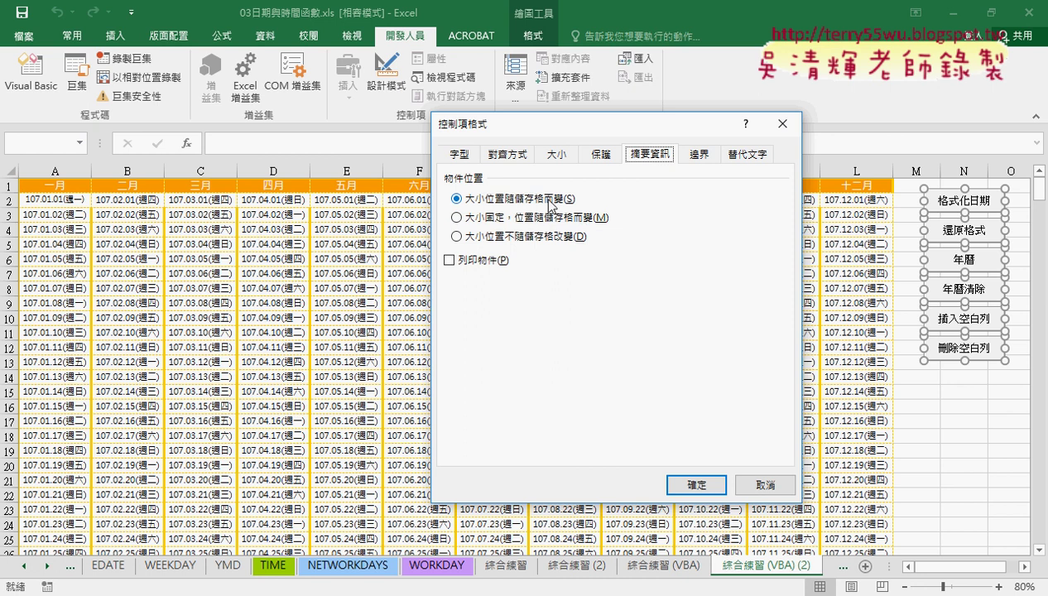
click(454, 240)
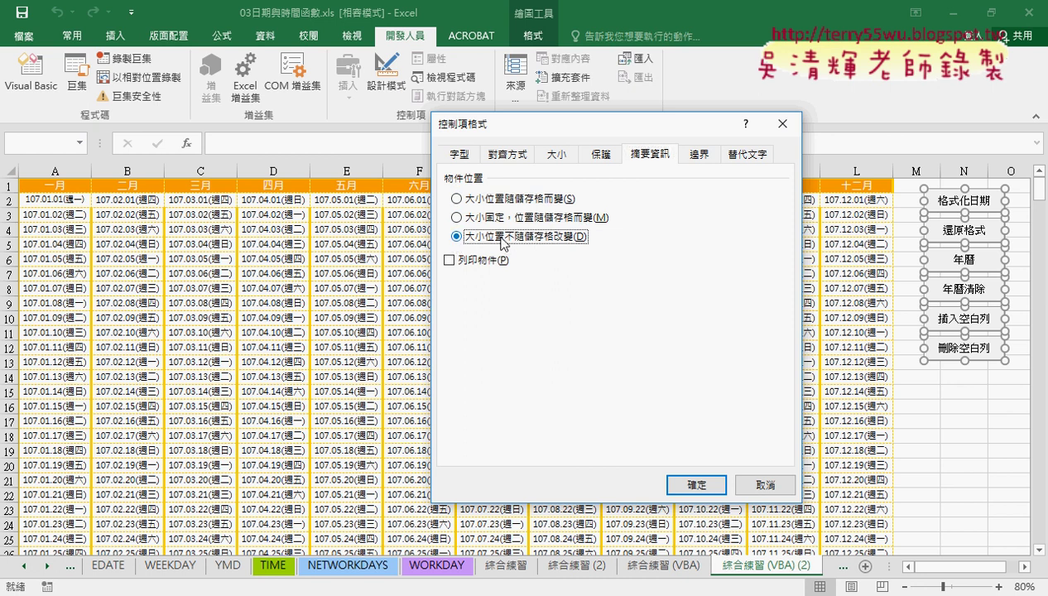
click(681, 485)
click(920, 420)
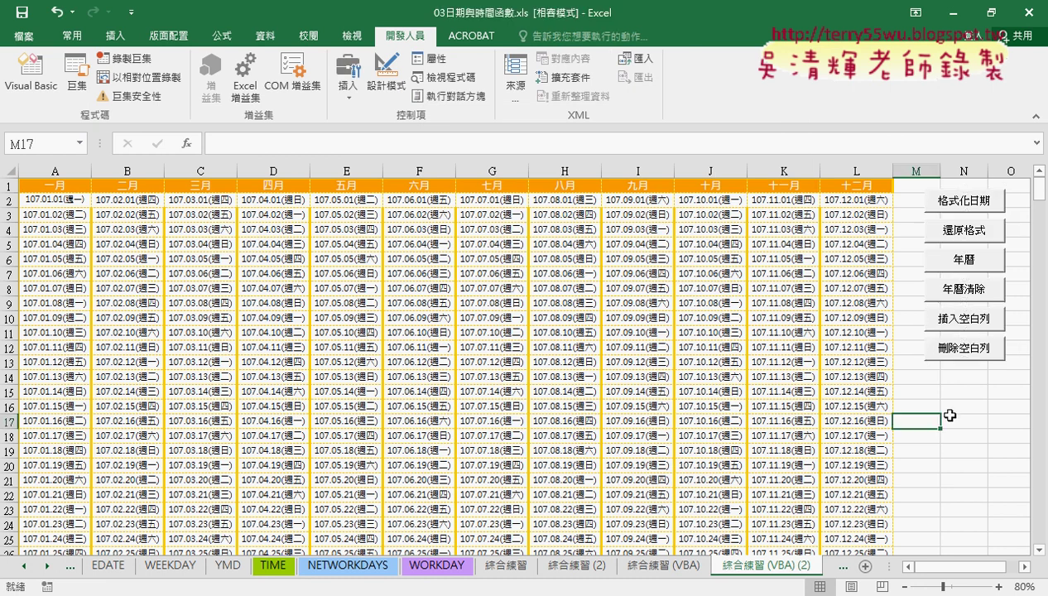
click(964, 323)
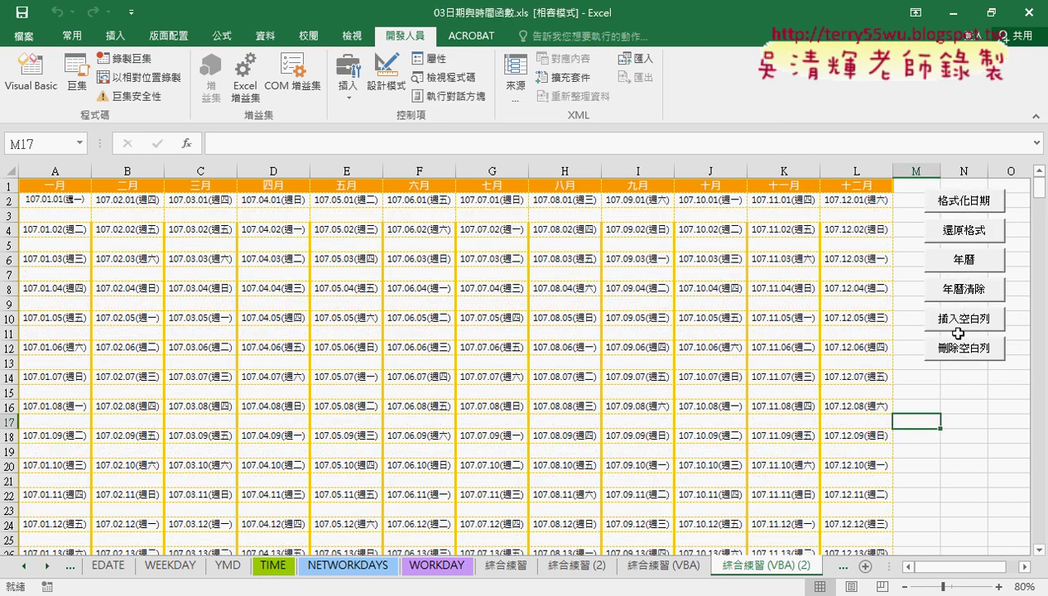
click(974, 348)
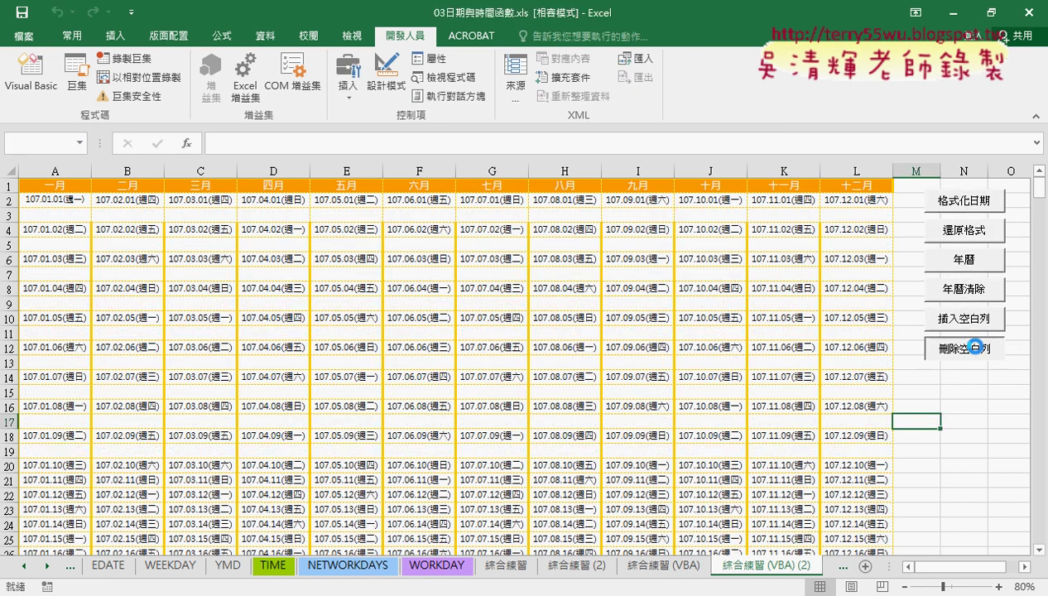
click(969, 321)
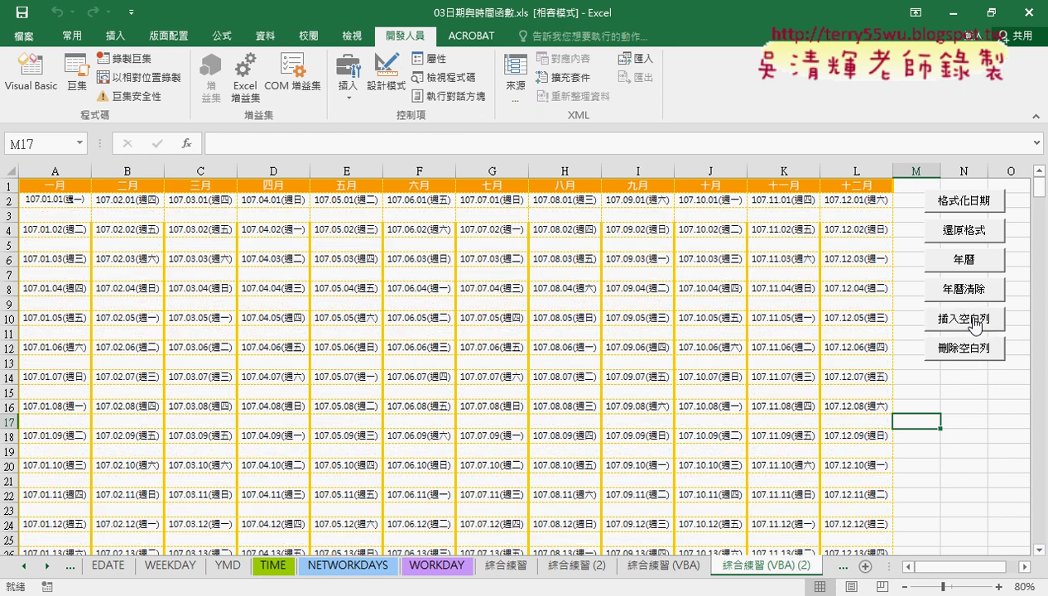
click(972, 348)
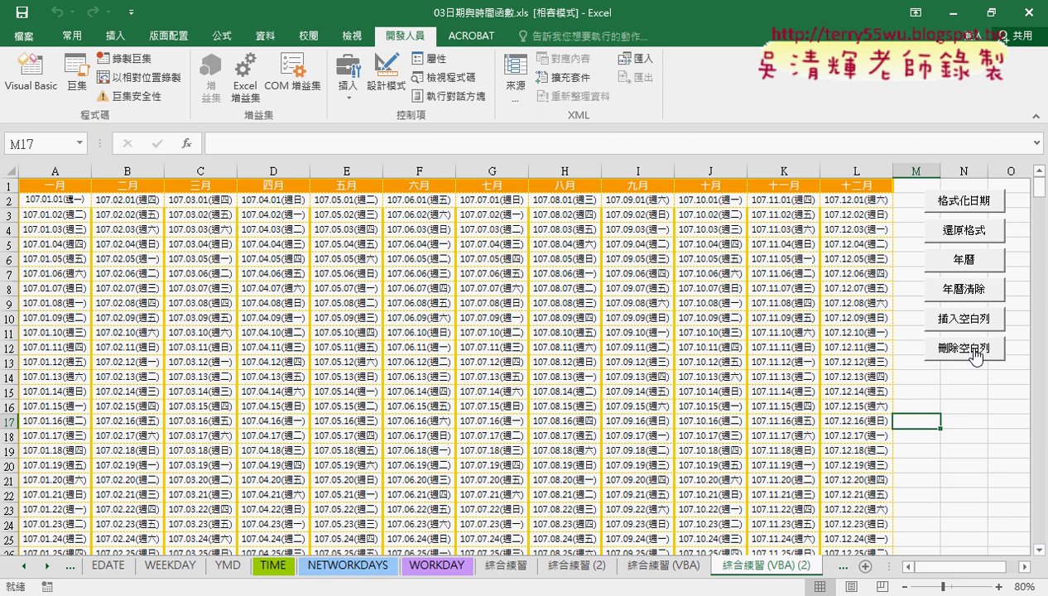
click(979, 325)
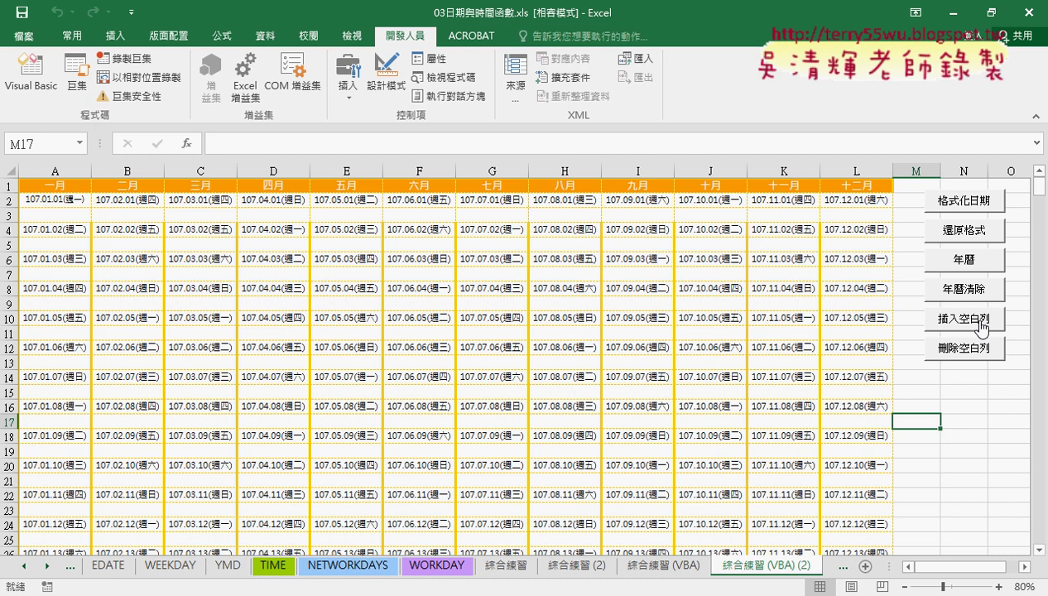
click(964, 347)
scroll(289, 302, down, 3)
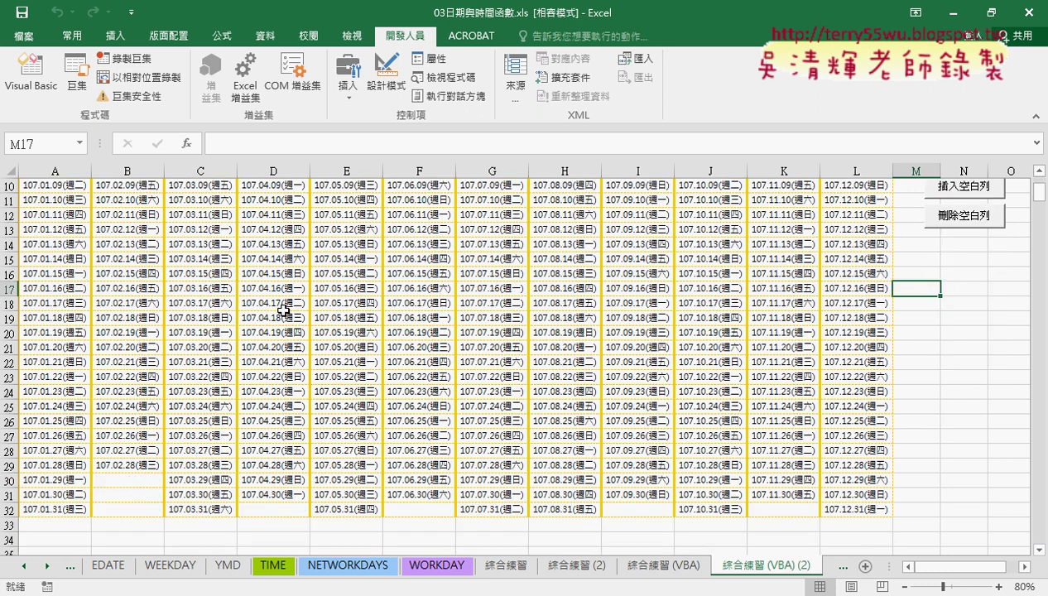
scroll(282, 311, down, 2)
click(12, 421)
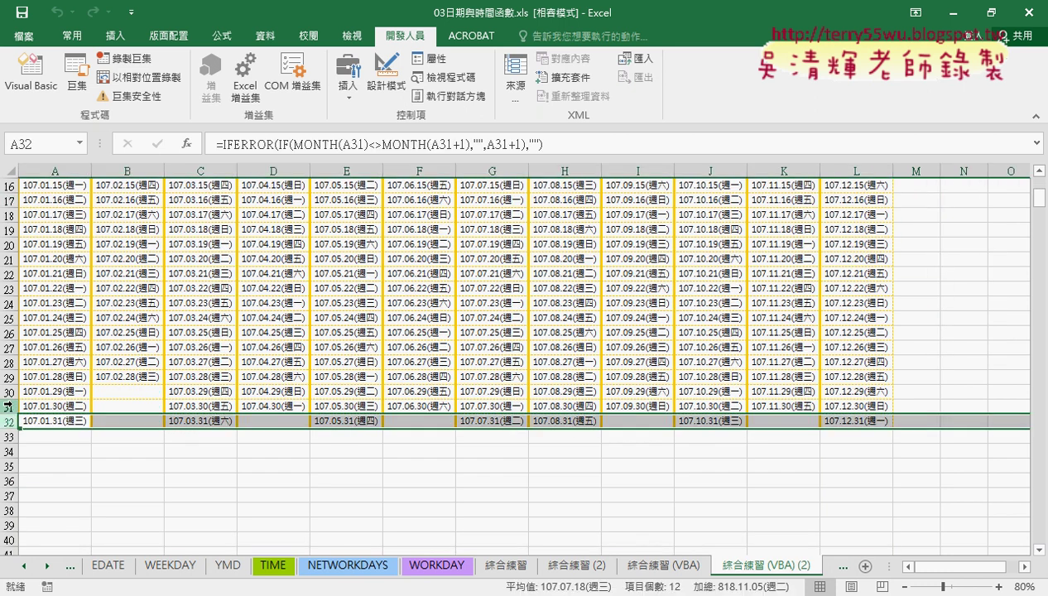
scroll(10, 392, up, 2)
scroll(10, 331, up, 3)
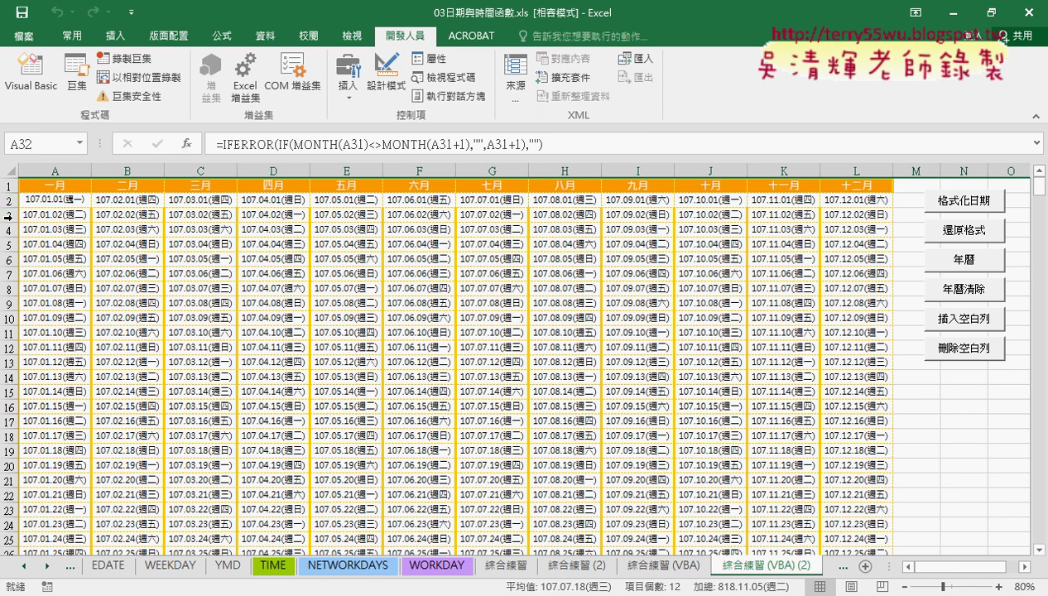
click(8, 215)
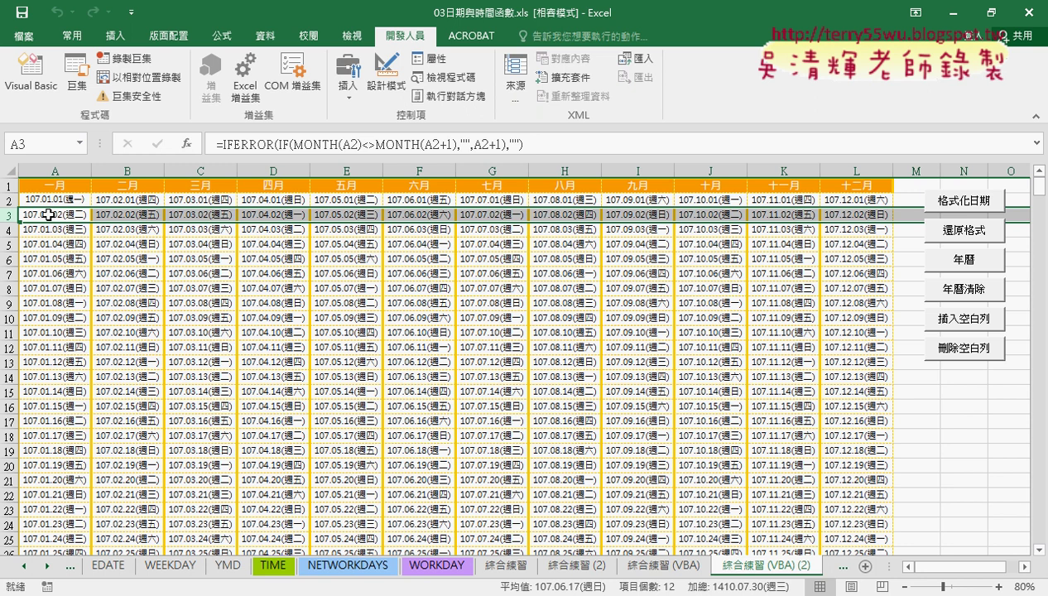
right_click(44, 216)
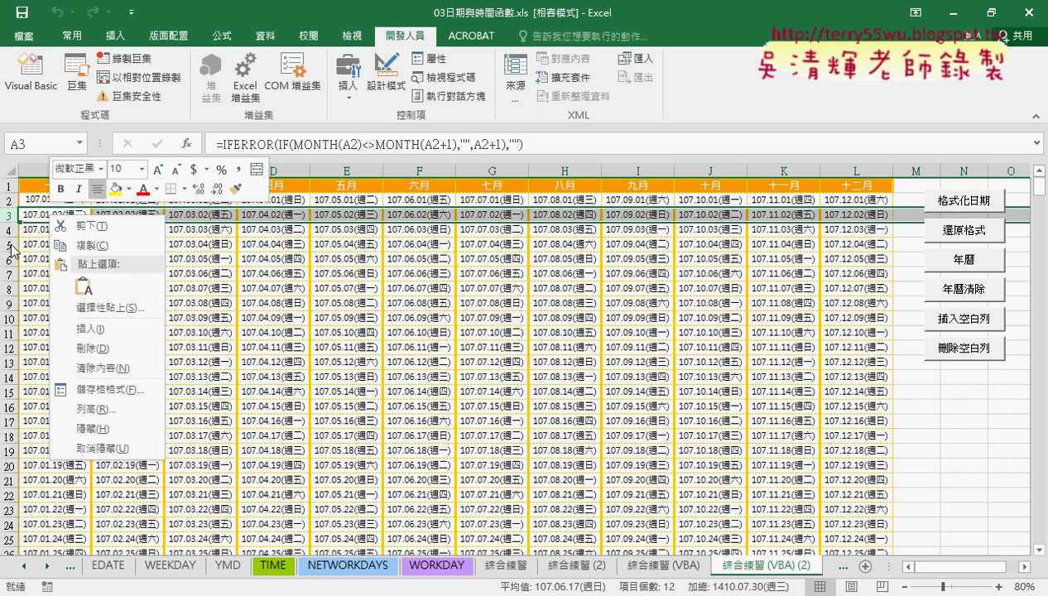
click(105, 326)
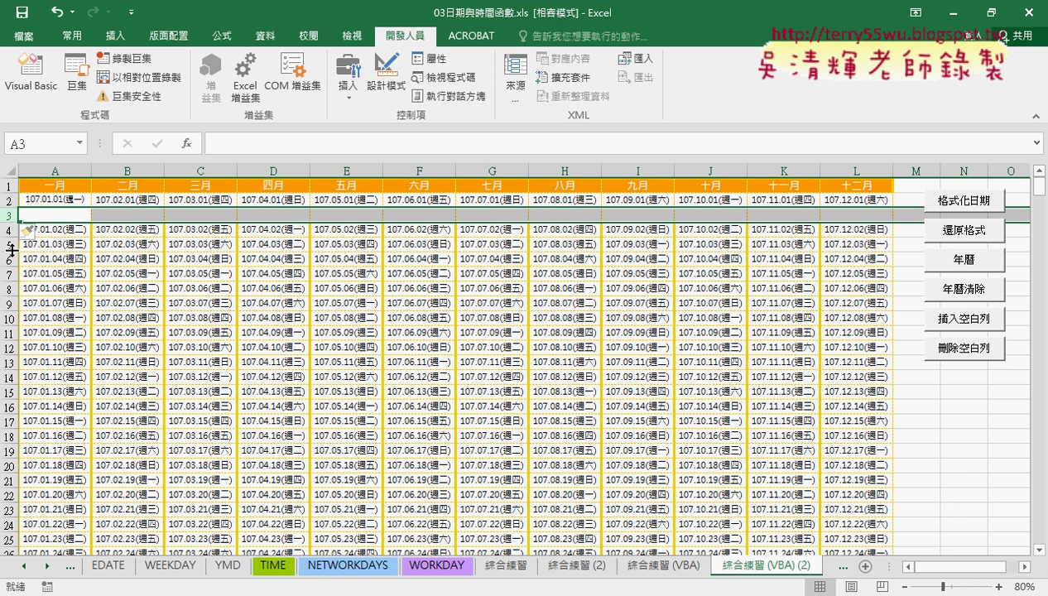
key(ctrl+z)
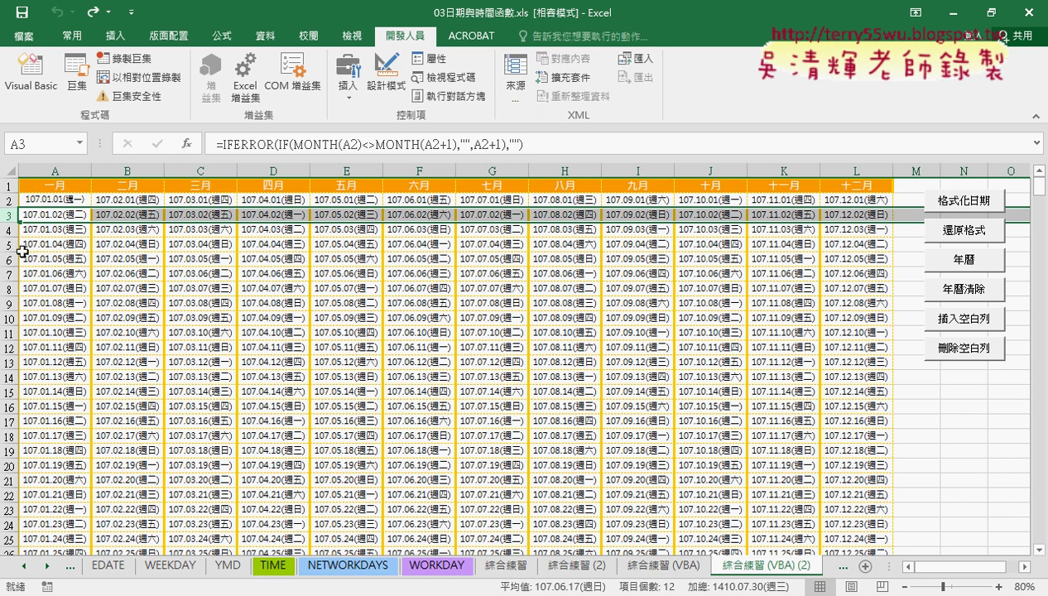
In the VBA editor, delete the comment and For loop inside Sub 插入空白列, leaving an indented blank line.
click(18, 87)
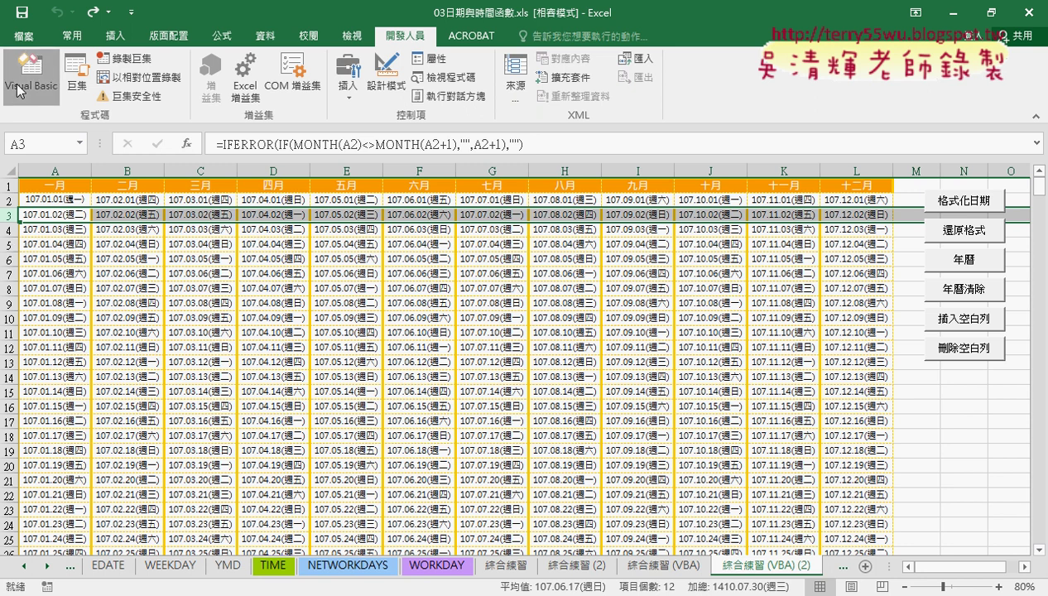
drag(484, 153, 597, 42)
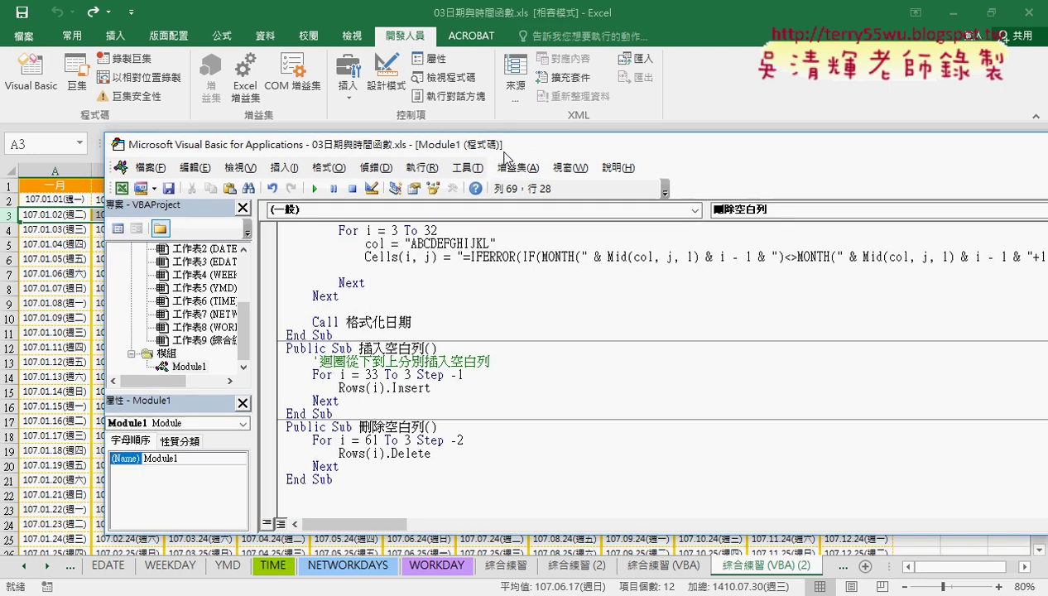
click(469, 271)
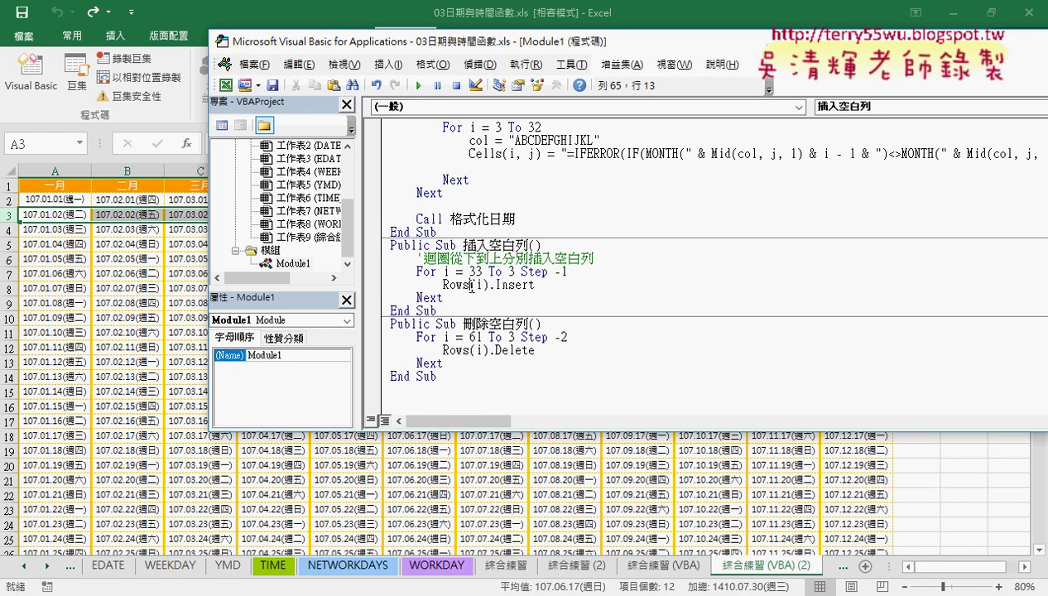
drag(535, 284, 438, 284)
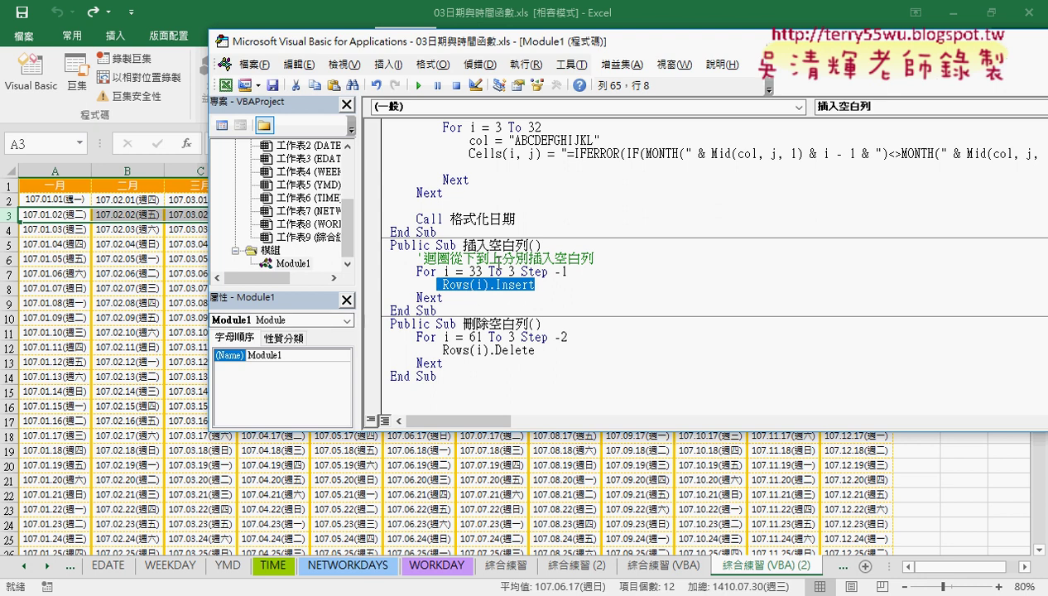
click(472, 244)
click(388, 63)
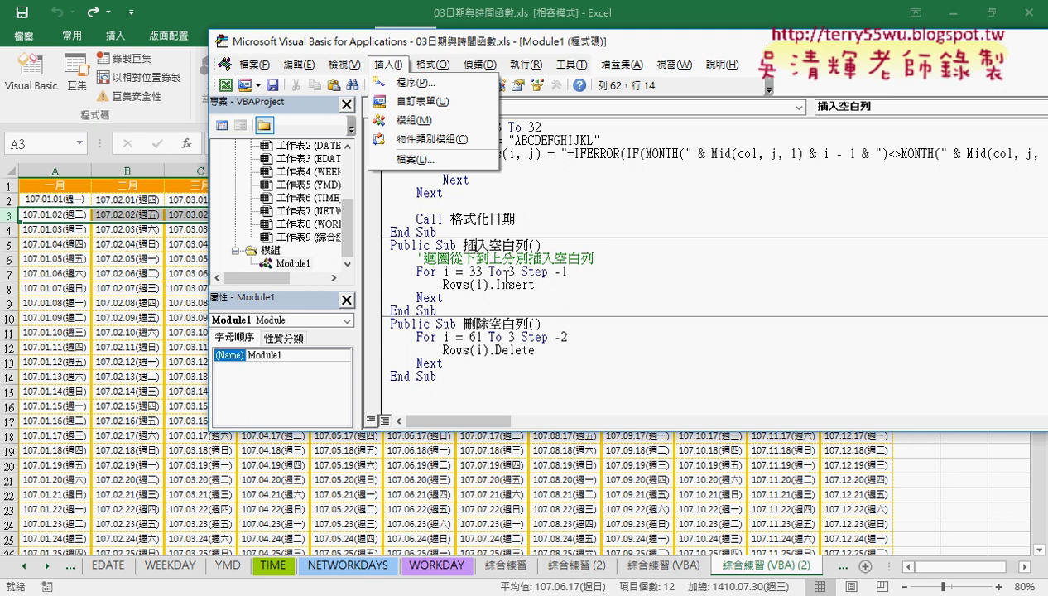
drag(378, 297, 377, 260)
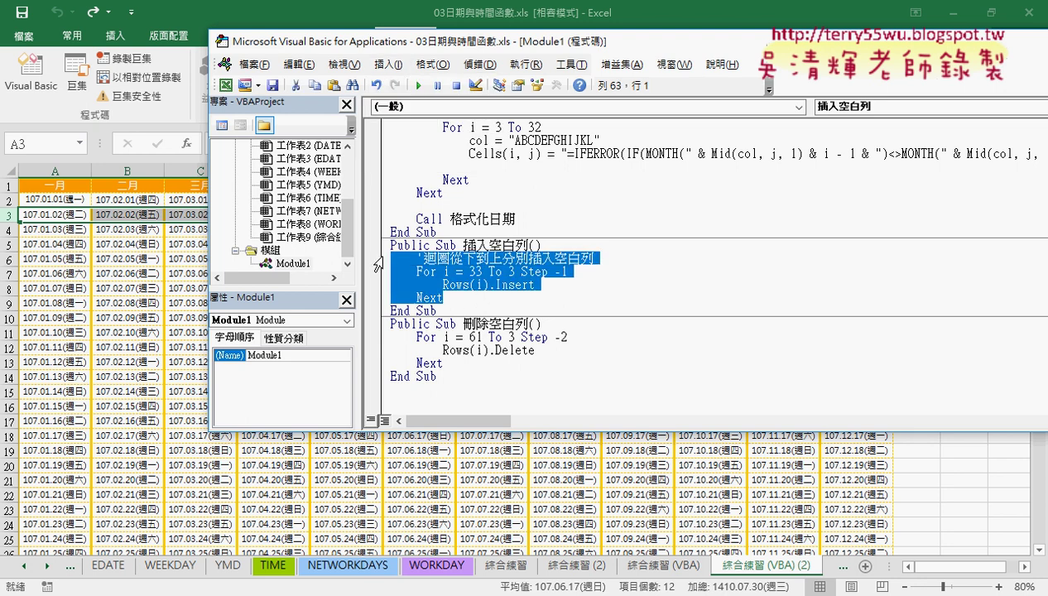
key(Delete)
key(Tab)
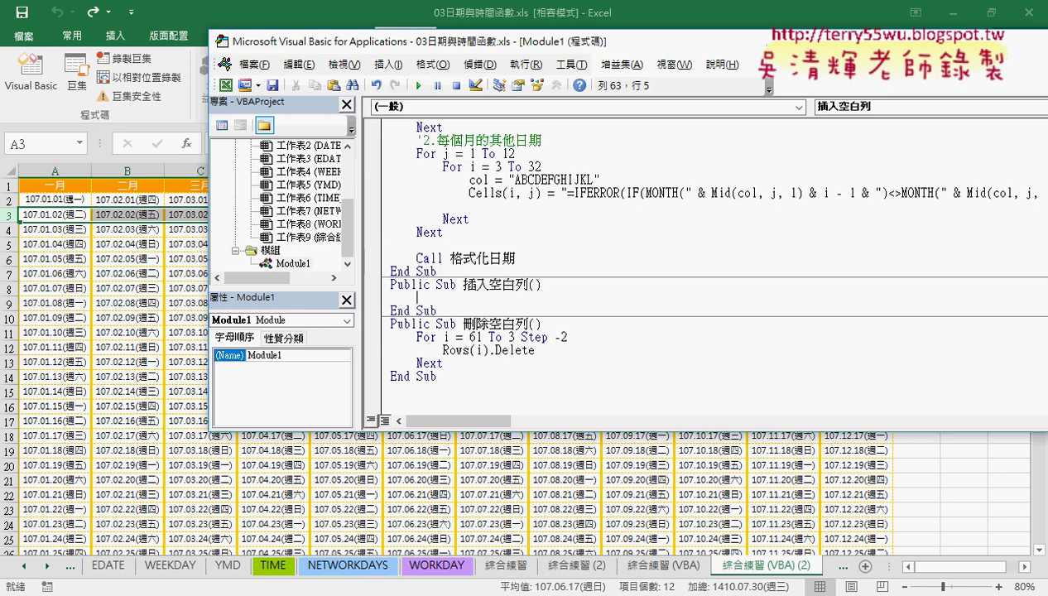
click(143, 413)
click(110, 435)
scroll(99, 451, down, 3)
scroll(85, 465, down, 1)
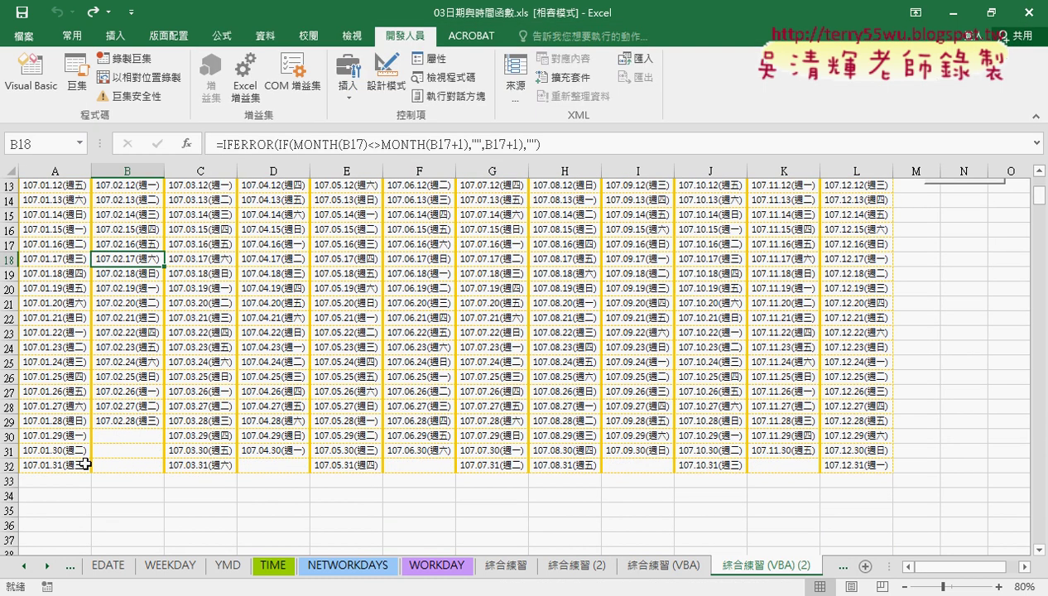
click(9, 480)
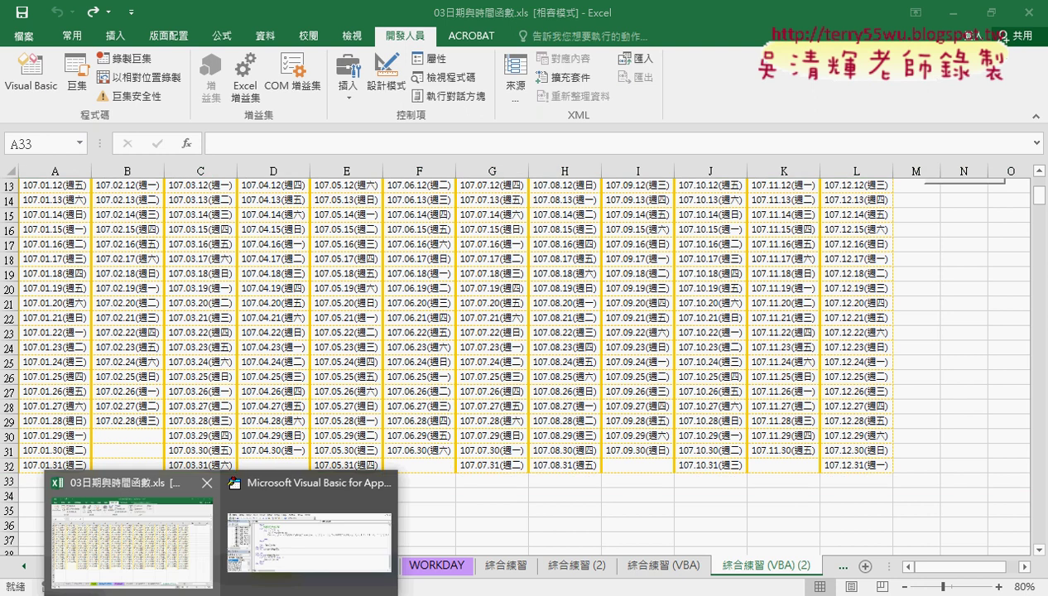
click(310, 472)
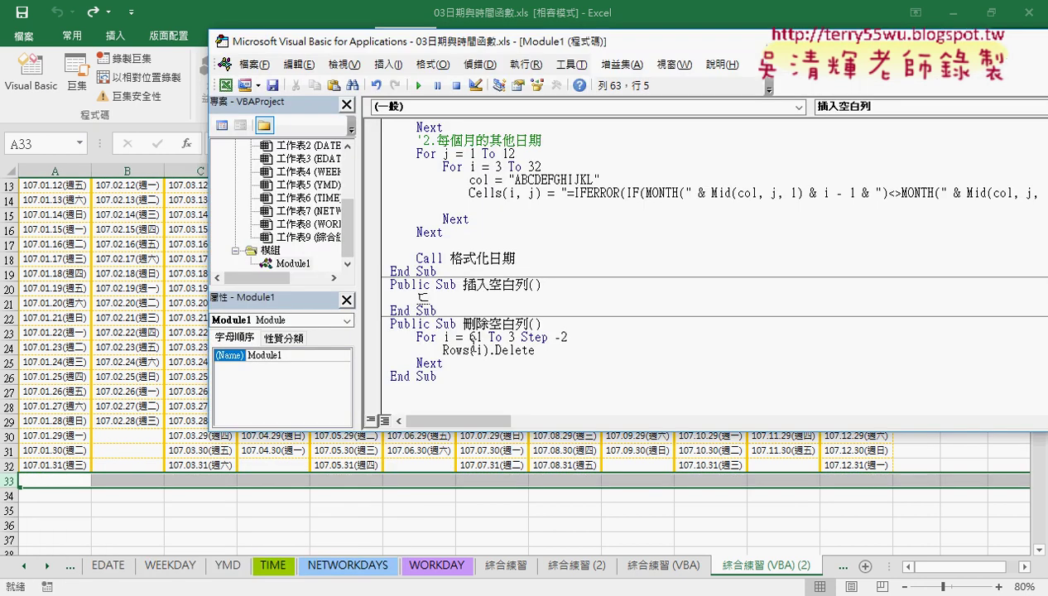
Write the loop header For i = 33 To 3 Step -1 in 插入空白列.
text(f)
text(i)
key(BackSpace)
key(BackSpace)
text(for i)
text(=)
text(33)
text( to)
text( 3 )
text(step )
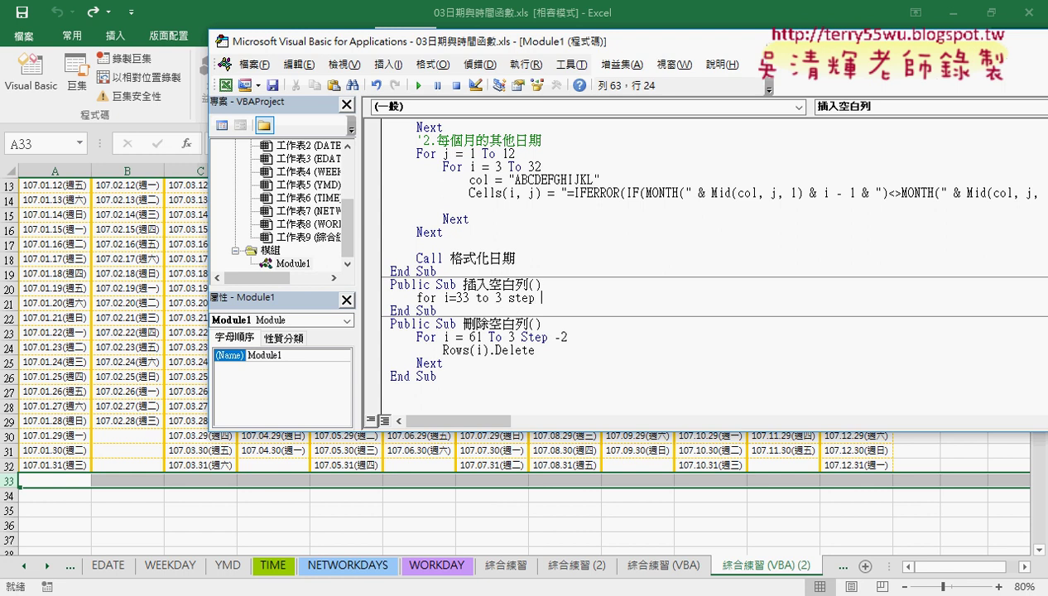
text(-1)
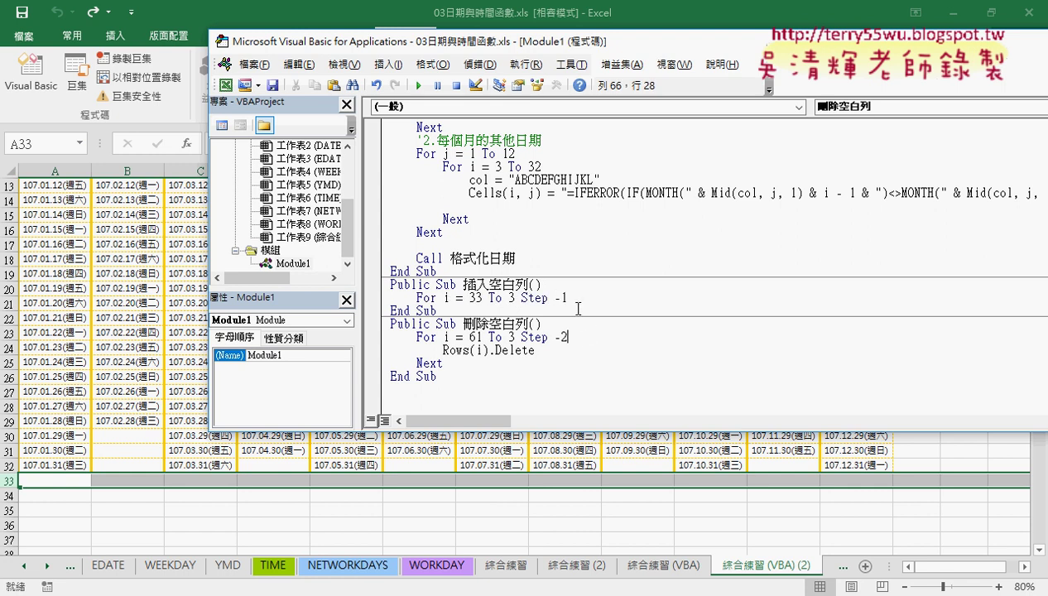
drag(568, 297, 522, 299)
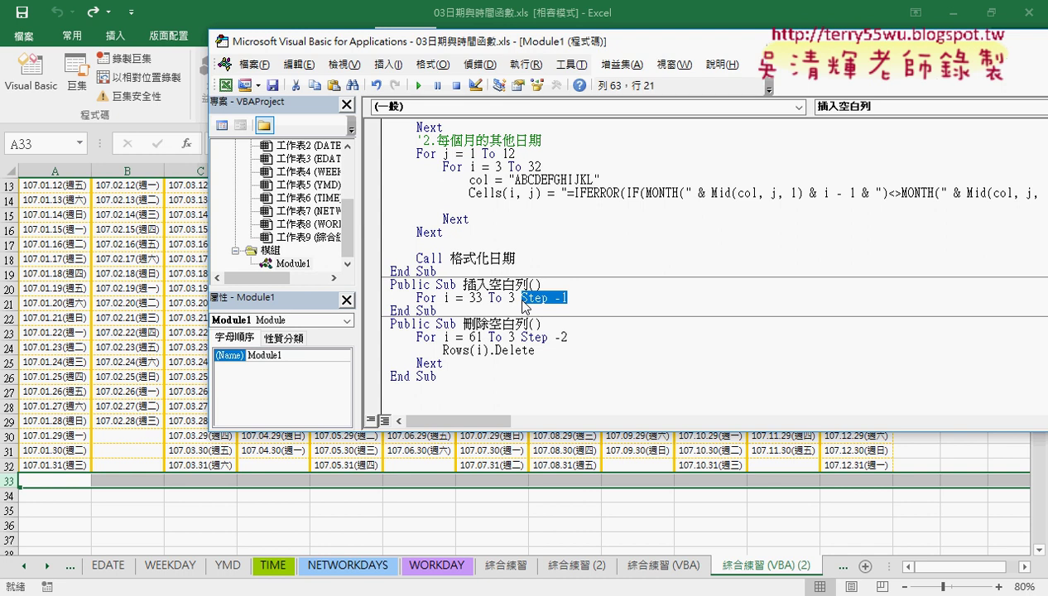
click(646, 296)
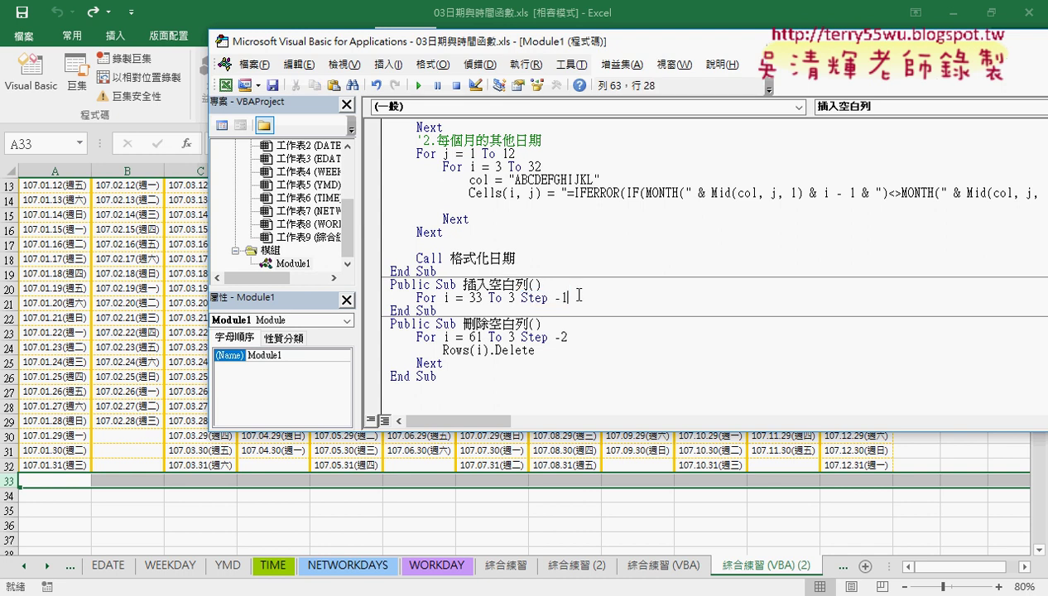
key(Return)
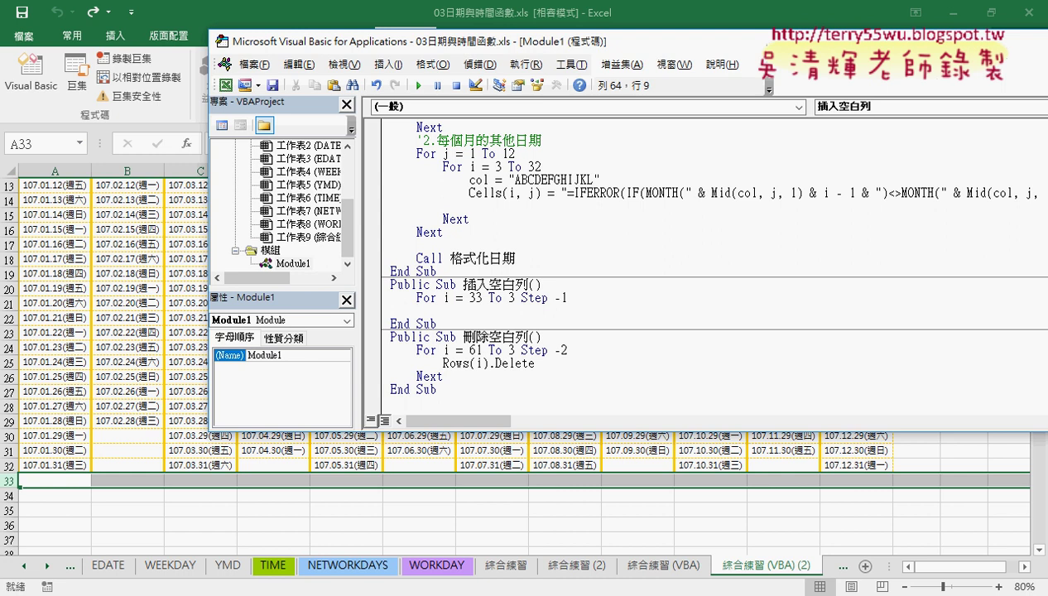
Add a Rows(i).Insert statement inside the loop.
text(row)
text(s)
text(.)
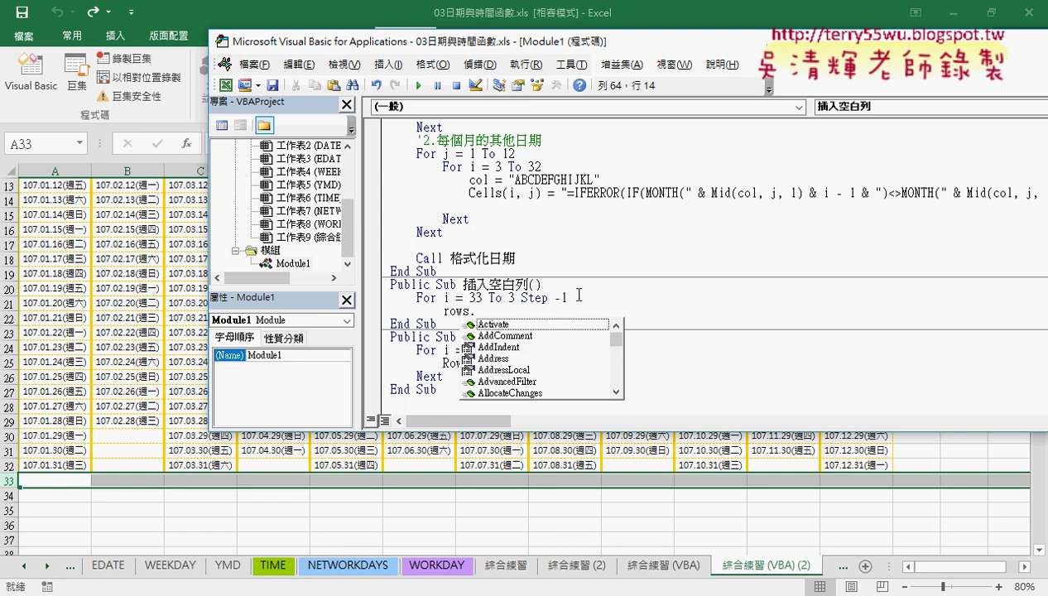
text(in)
key(Down)
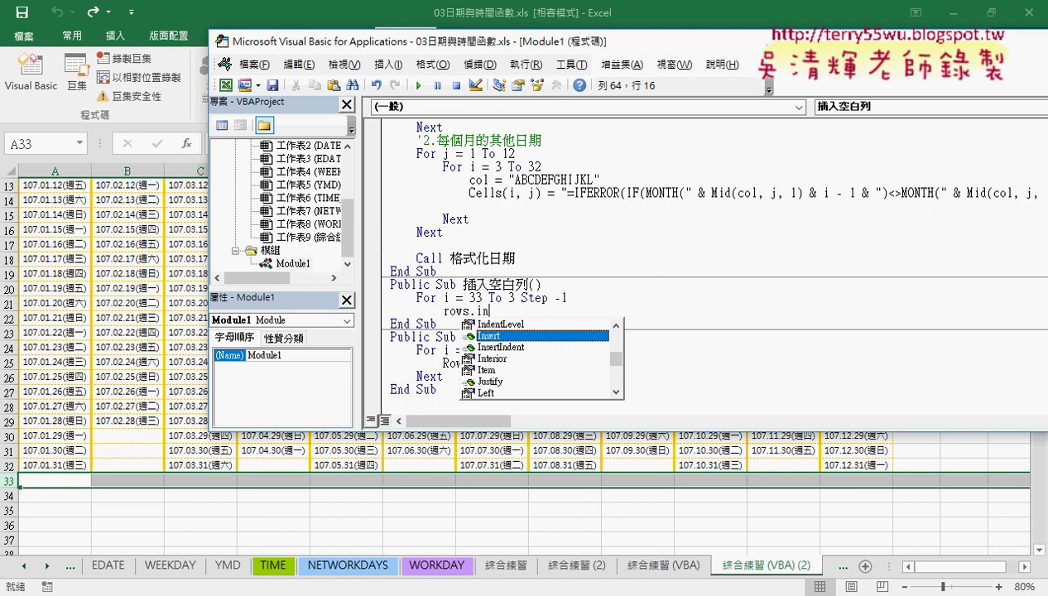
key(space)
key(Left)
key(Left)
key(Left)
key(Left)
key(Left)
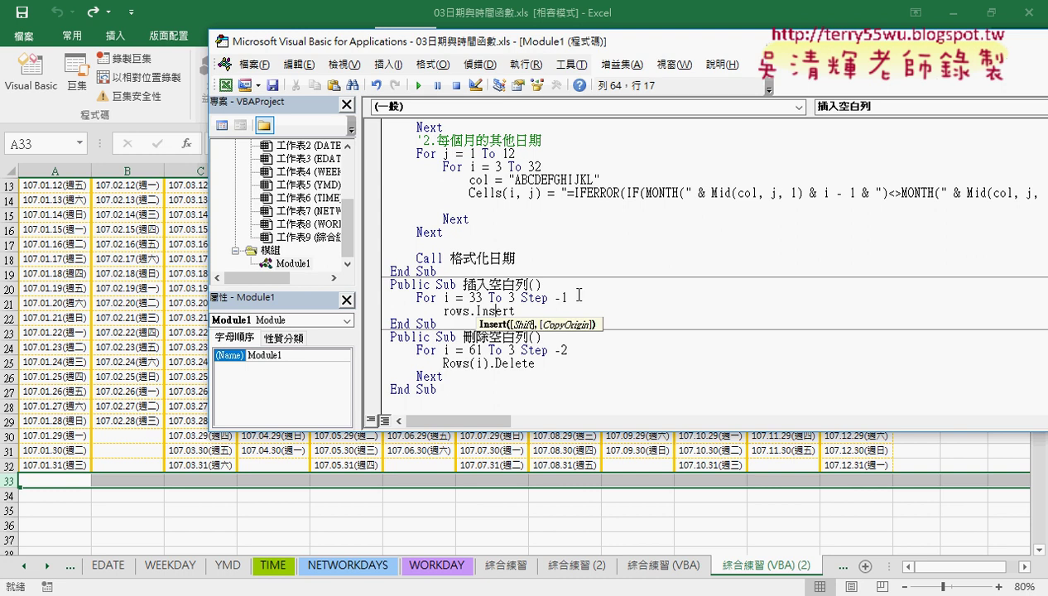
key(Left)
key(Left)
key(Left)
key(Left)
key(Right)
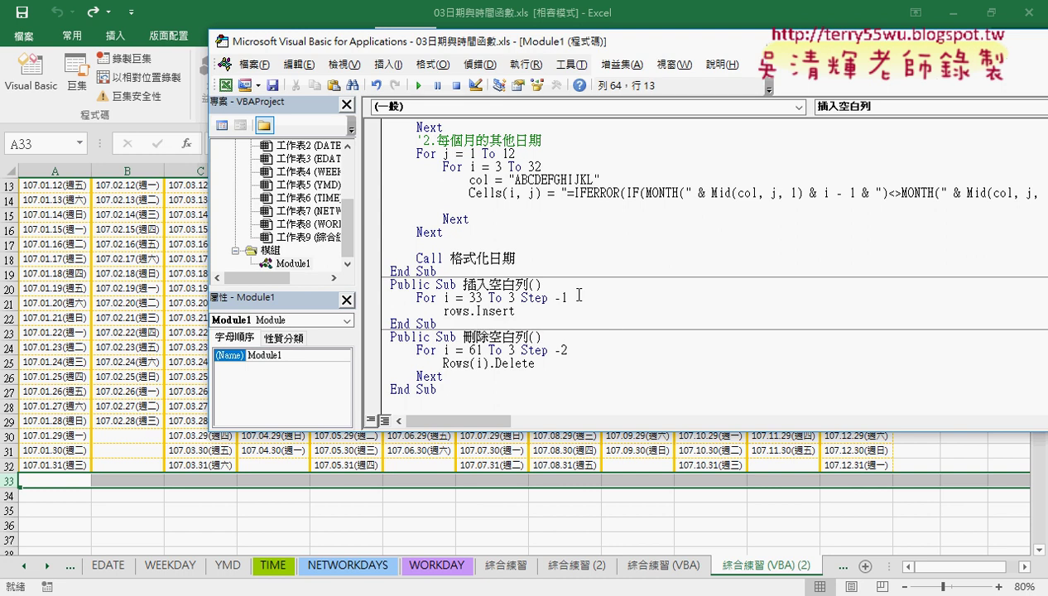
text(())
key(Left)
text(i)
key(Down)
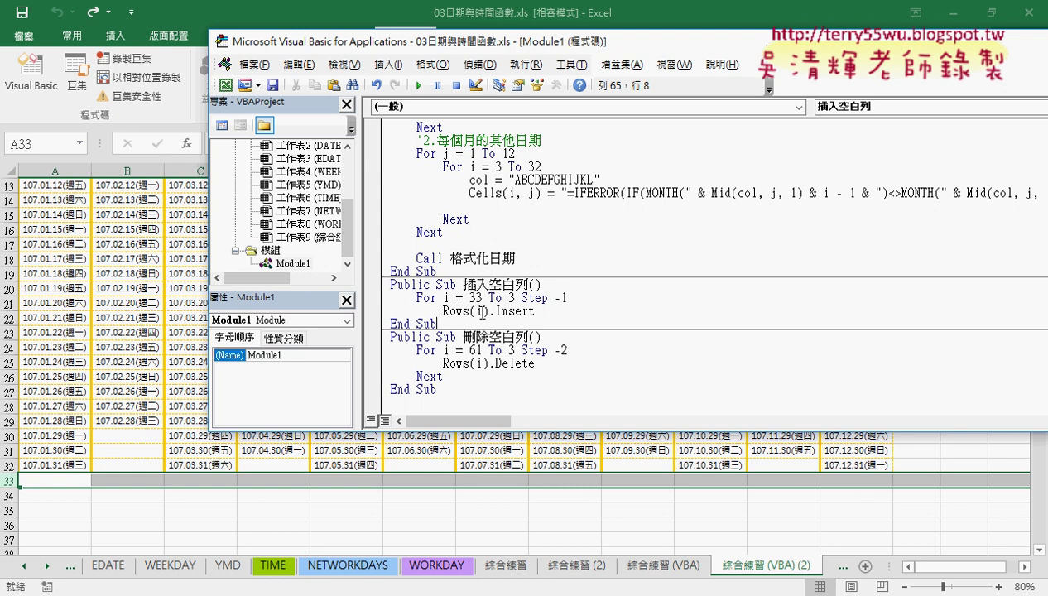
double_click(477, 311)
click(569, 307)
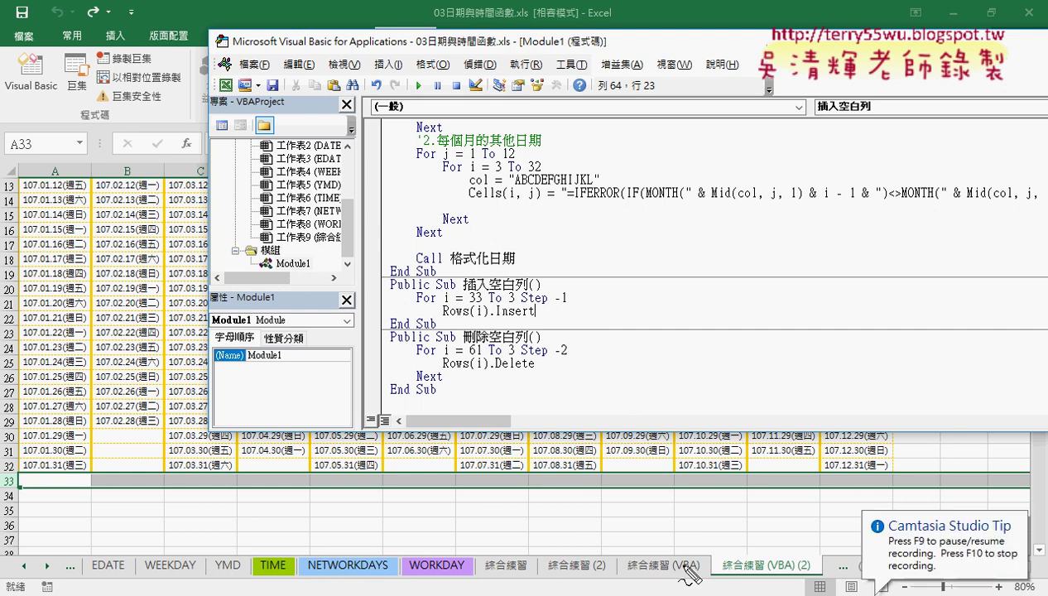
mouse_move(674, 563)
mouse_down()
mouse_move(750, 549)
mouse_move(777, 528)
mouse_up()
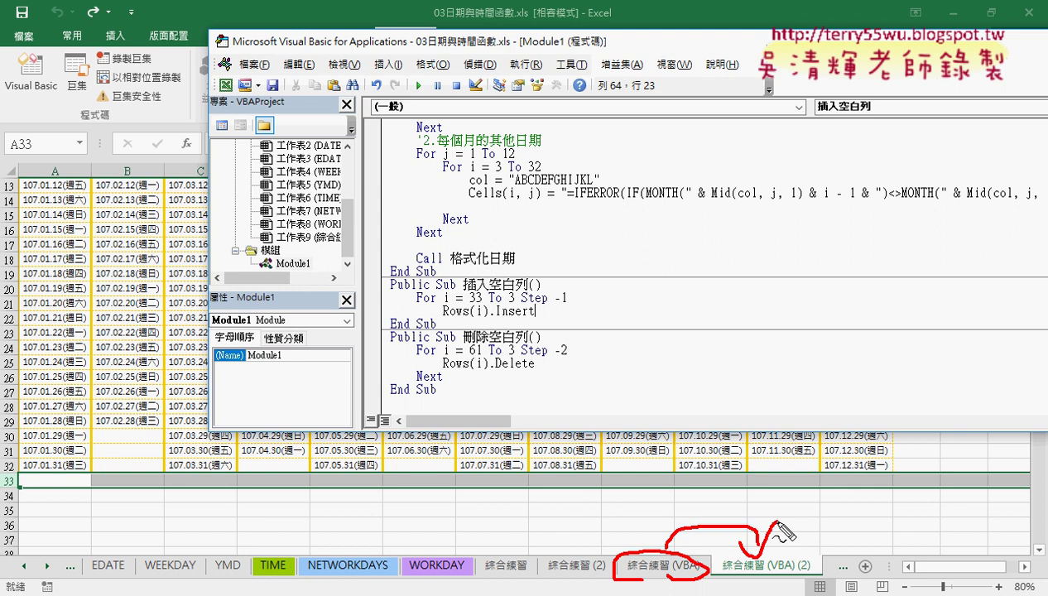
Run the macro, dismiss the 'For without Next' error, and open a new line after Rows(i).Insert.
key(Escape)
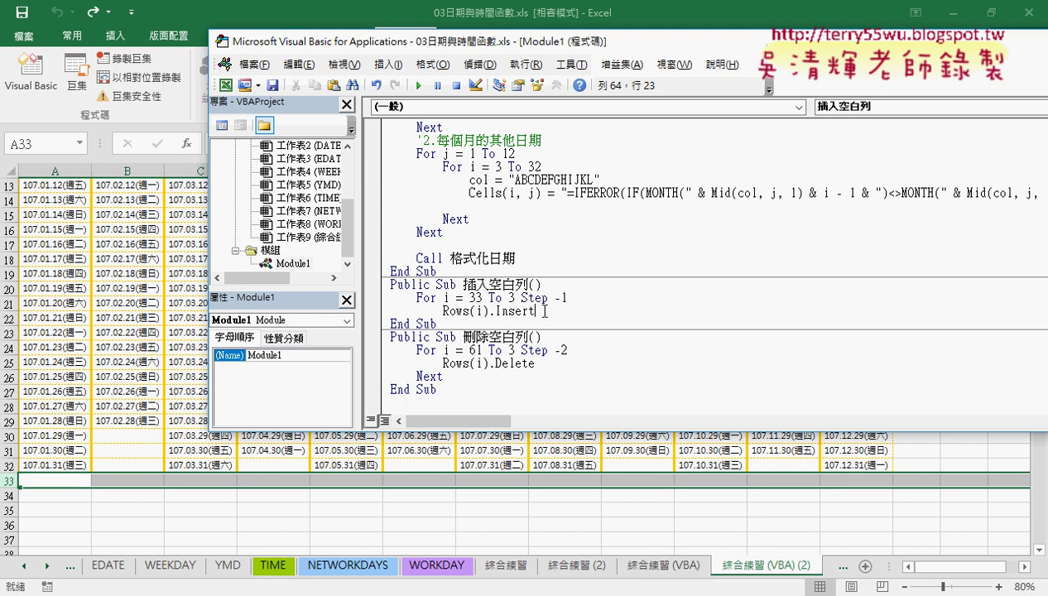
key(F5)
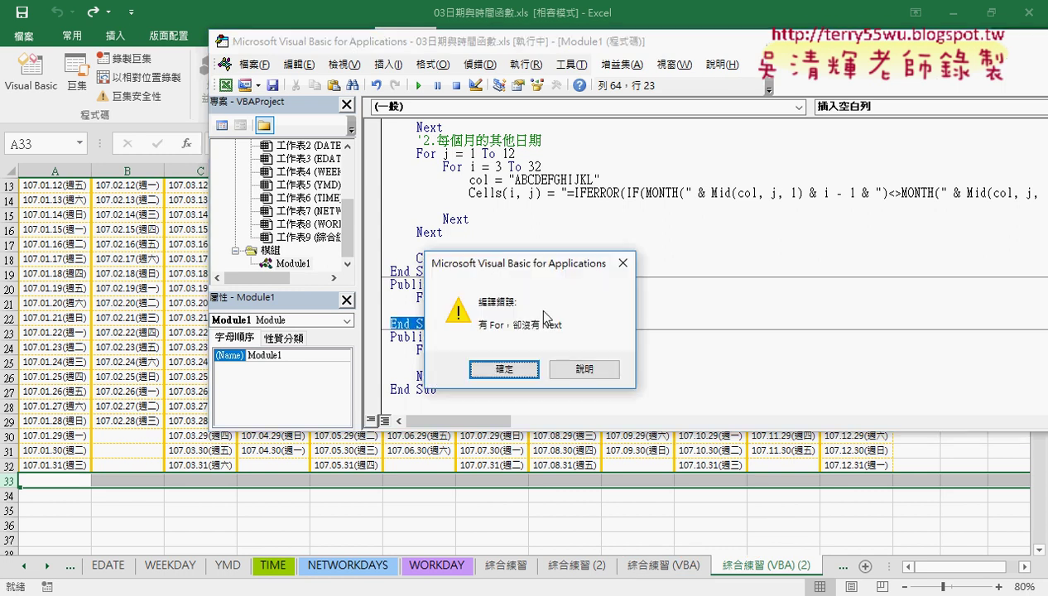
click(504, 369)
click(571, 312)
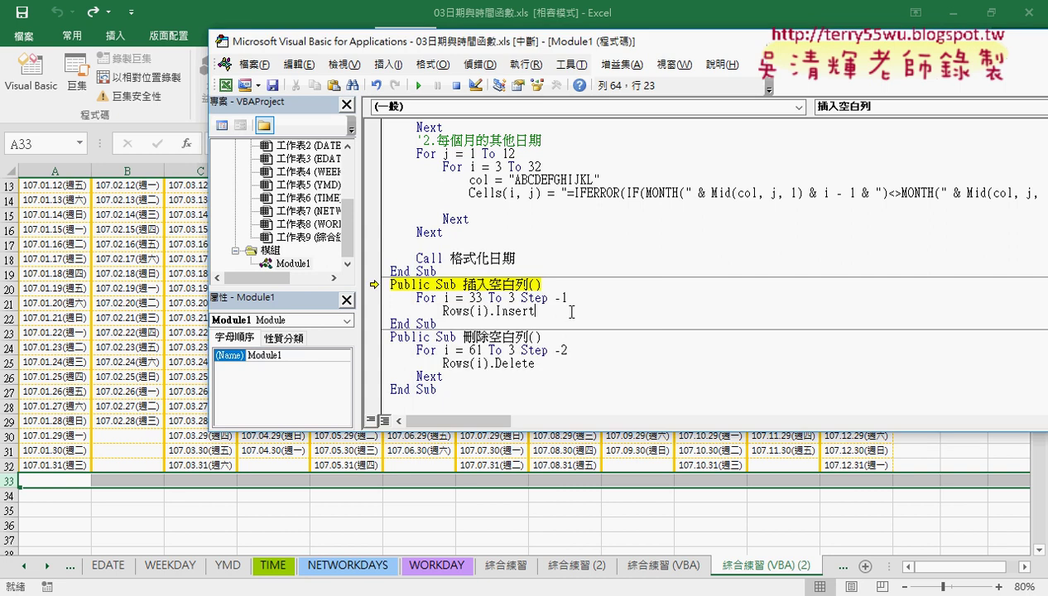
key(Return)
key(BackSpace)
Close the loop with Next, step through 插入空白列 with F8, then finish with F5.
text(ne)
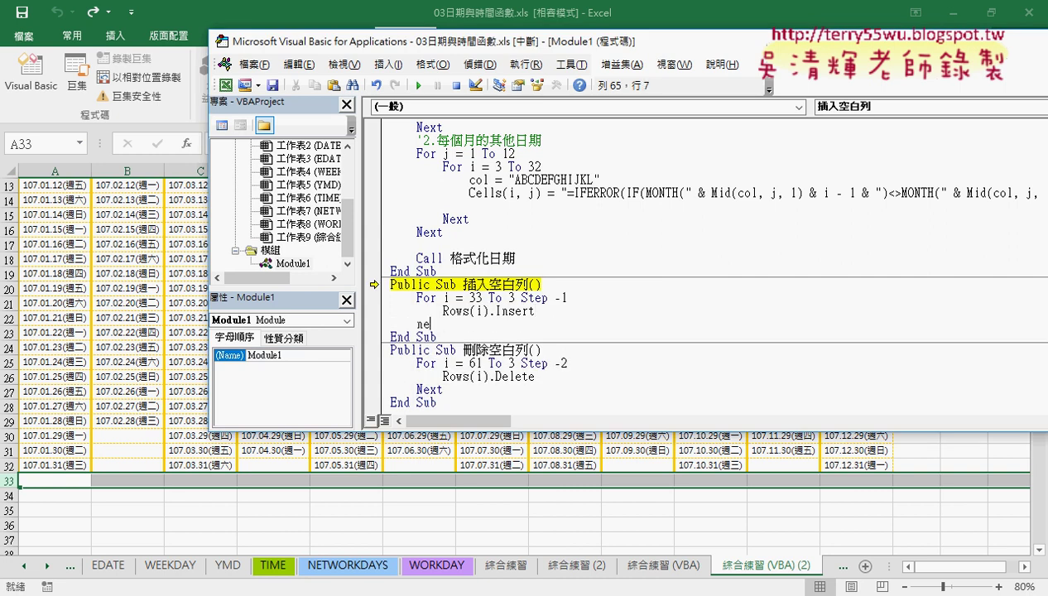
text(xt)
key(Up)
key(F8)
key(F8)
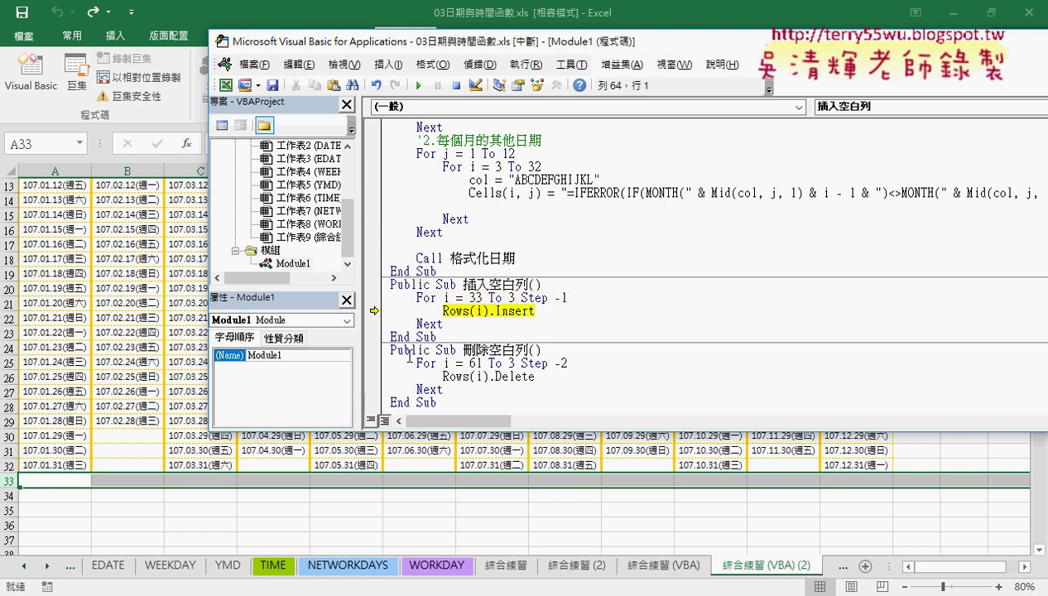
key(F8)
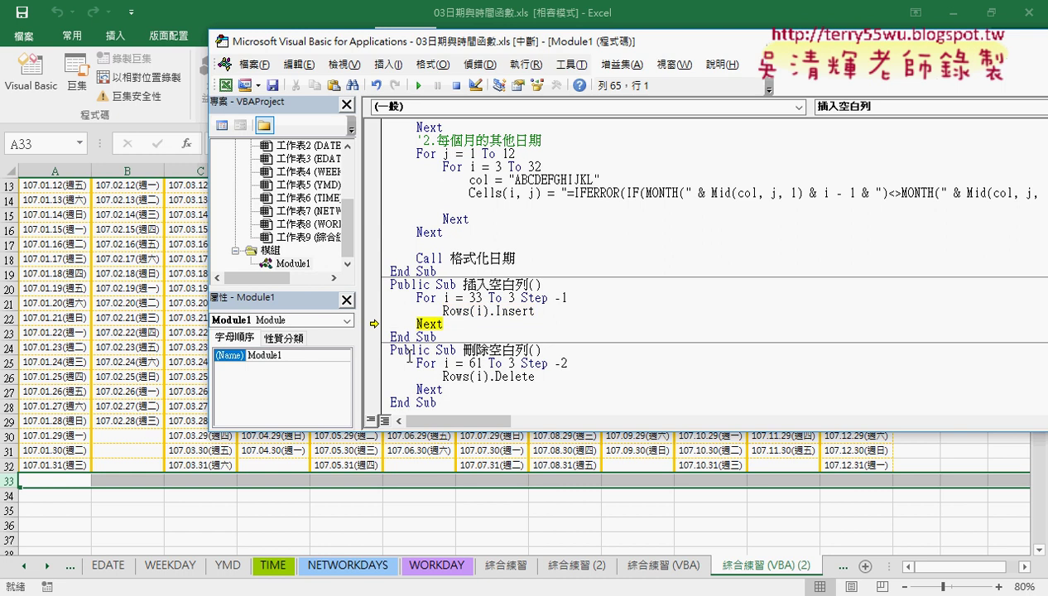
key(F8)
key(F8)
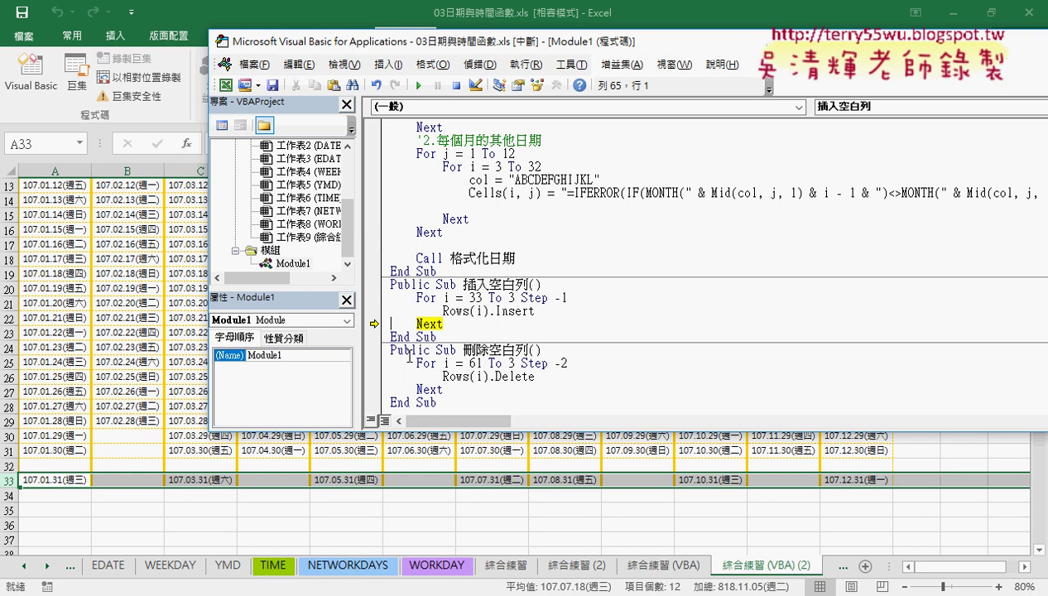
key(F8)
key(F8)
key(F8)
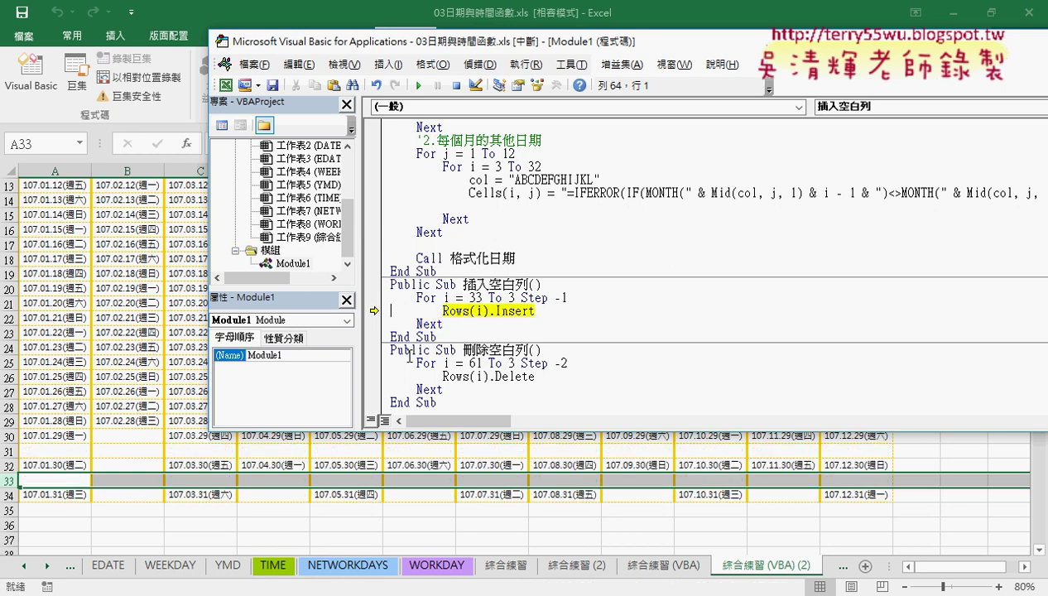
key(F8)
key(F8)
key(F8)
key(F8)
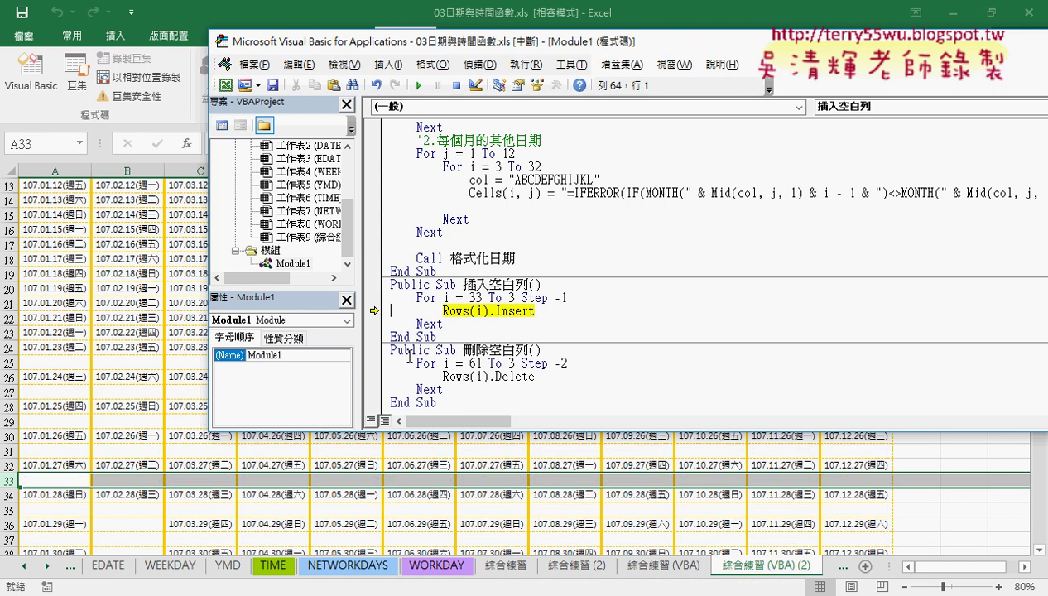
key(F8)
key(F8)
key(F8)
key(F8)
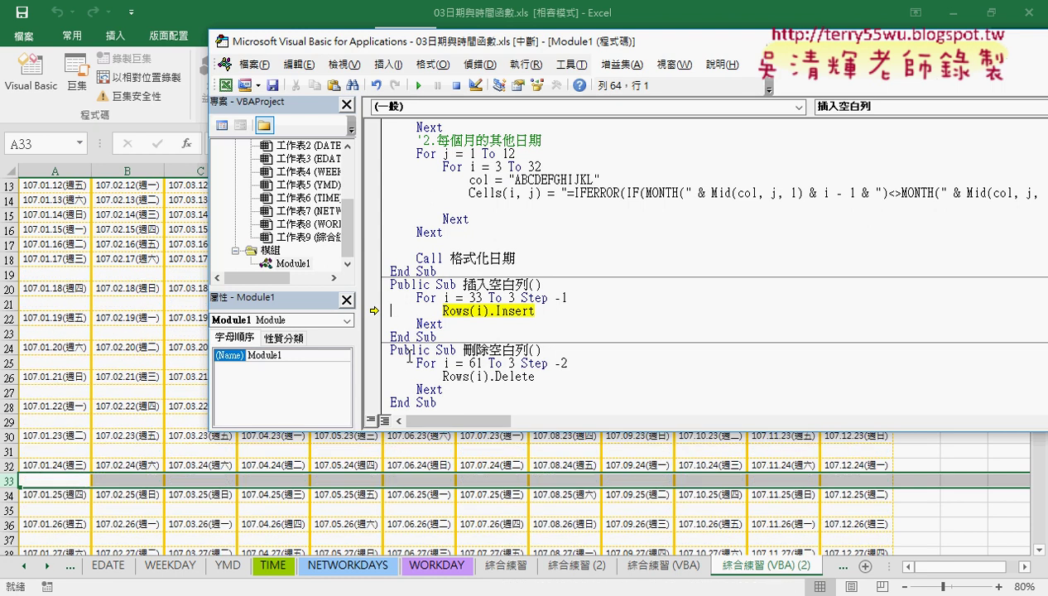
key(F8)
key(F8)
key(F8)
key(F8)
key(F8)
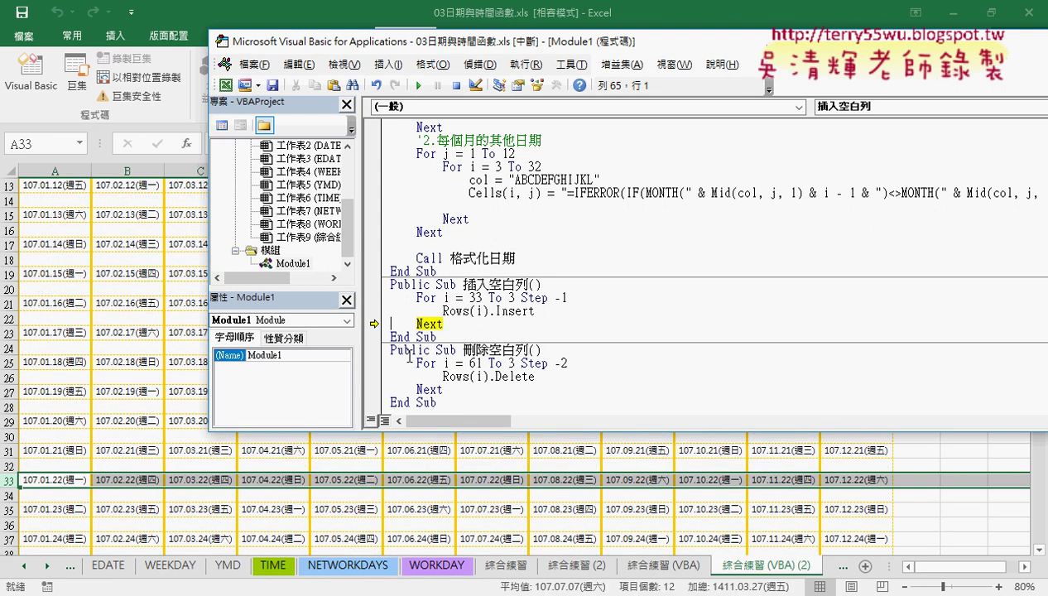
drag(462, 297, 582, 297)
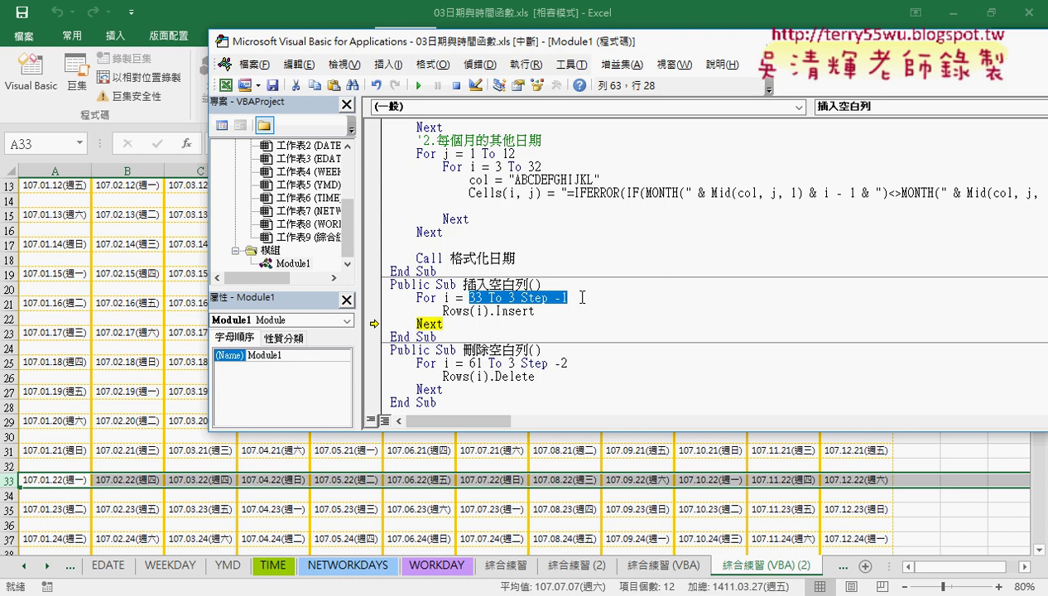
key(F8)
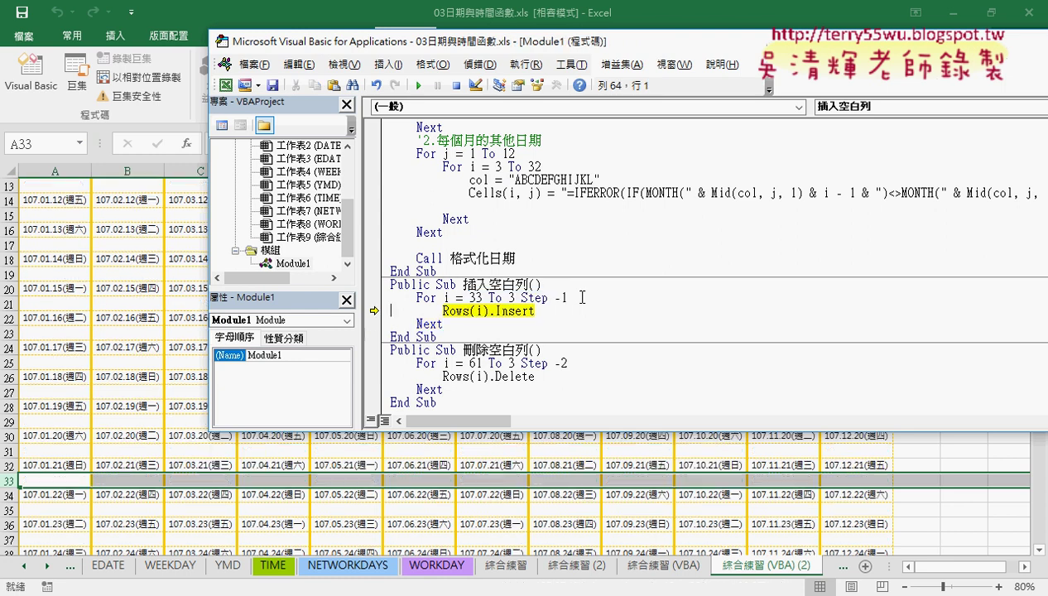
key(F8)
key(F8)
key(F8)
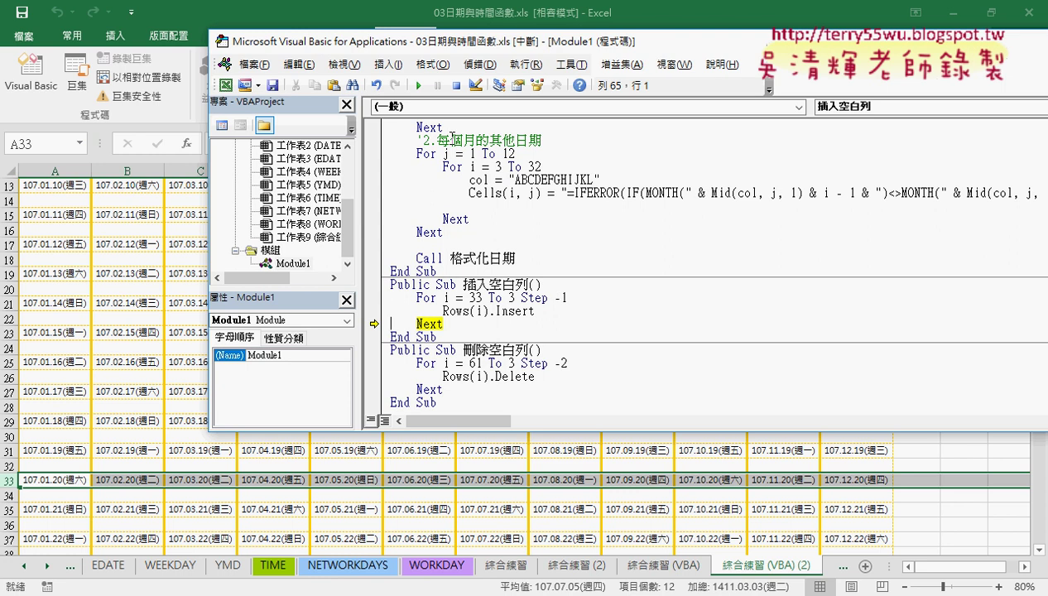
key(F5)
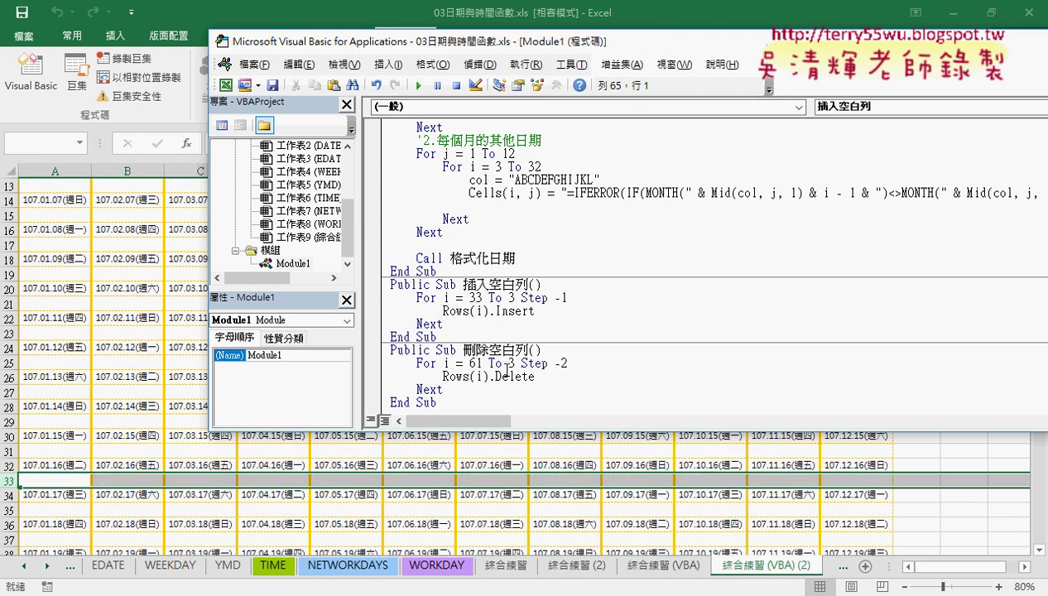
Check the worksheet's inserted blank rows, such as rows 61, 59, 57 and 3.
click(97, 362)
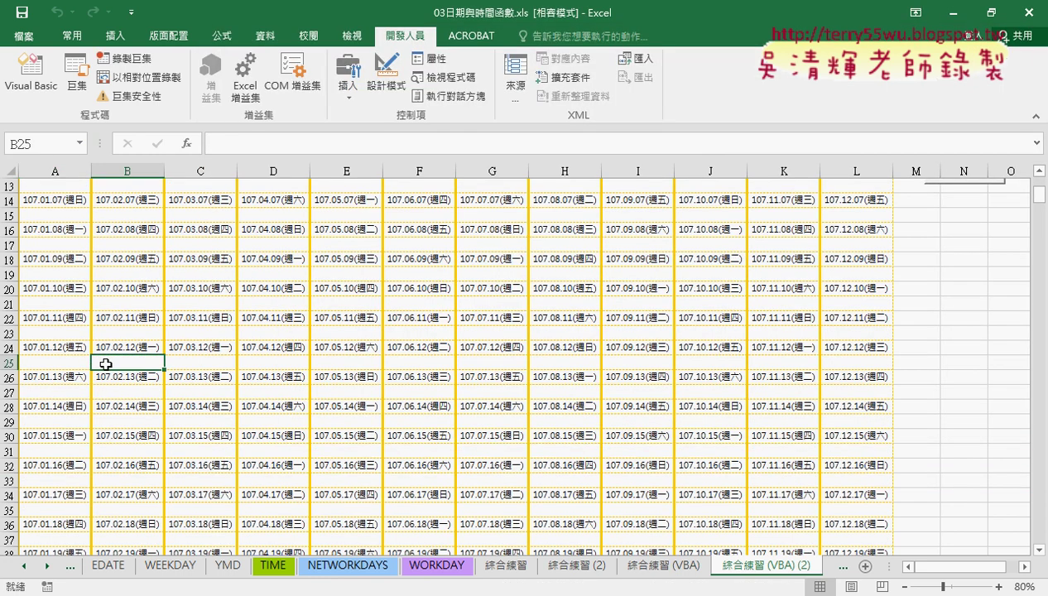
scroll(108, 364, down, 3)
scroll(116, 363, down, 3)
scroll(132, 376, down, 3)
scroll(141, 385, down, 3)
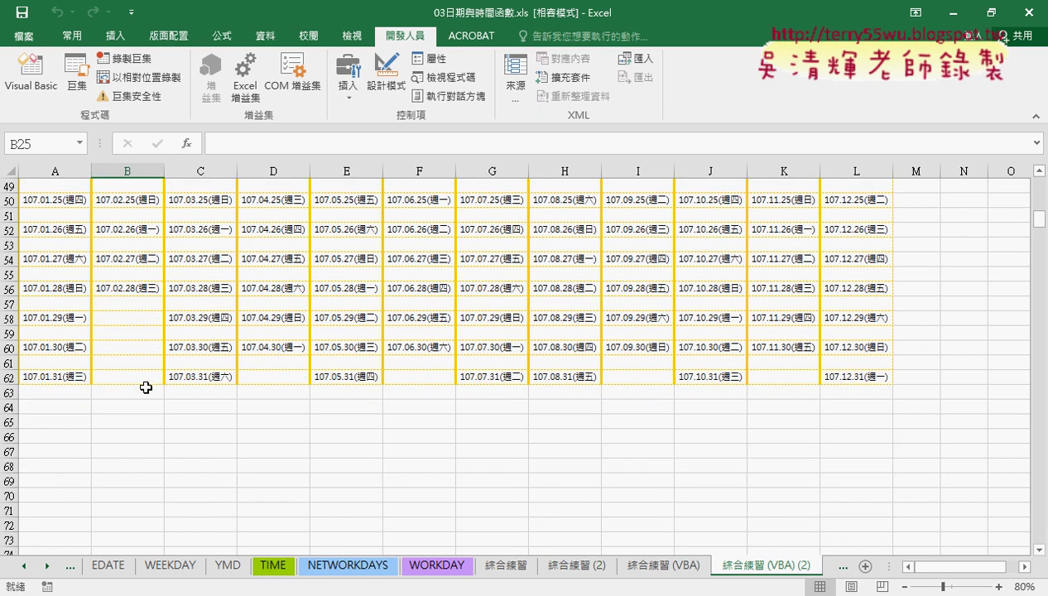
click(13, 361)
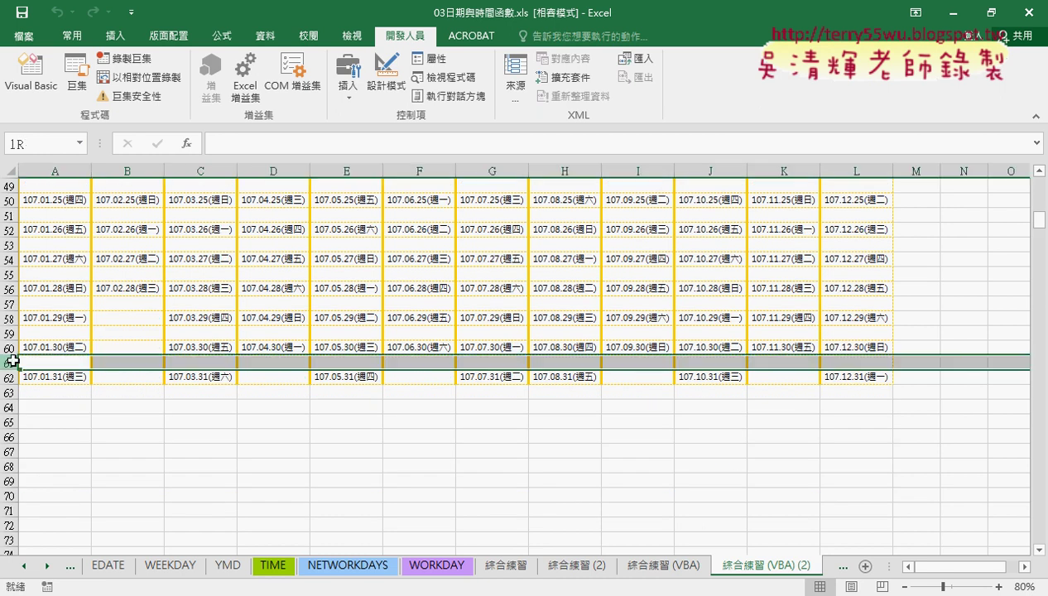
click(12, 332)
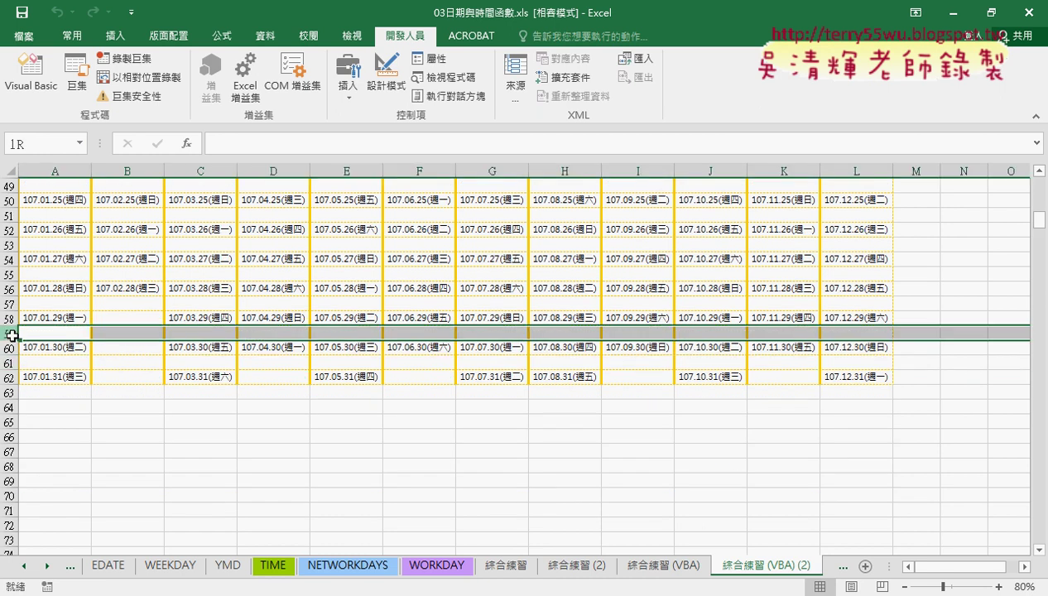
click(11, 303)
scroll(12, 306, up, 12)
scroll(11, 311, up, 4)
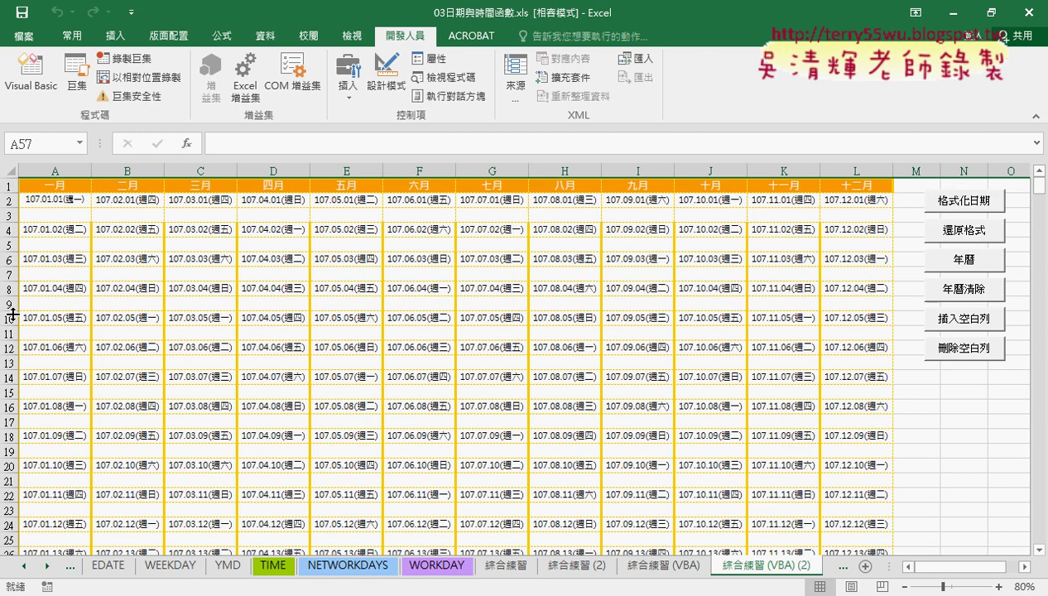
click(9, 216)
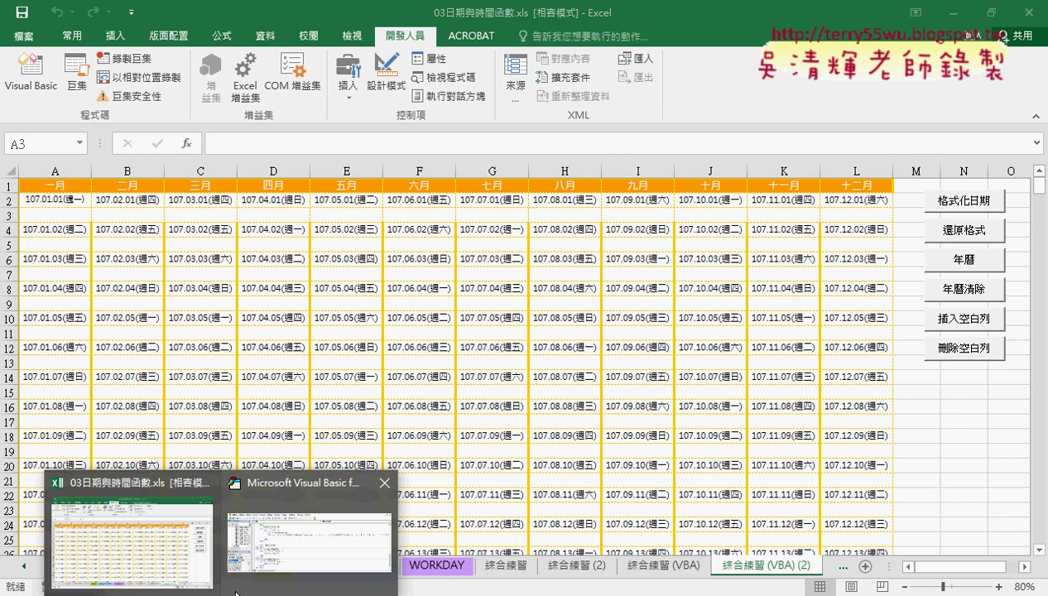
click(290, 552)
drag(535, 376, 469, 379)
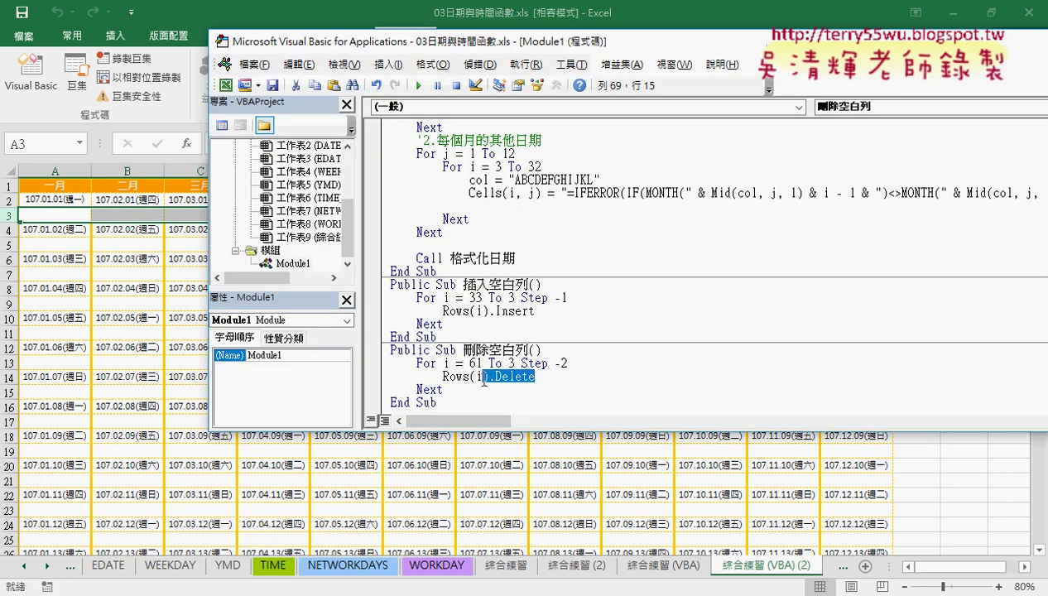
text(.)
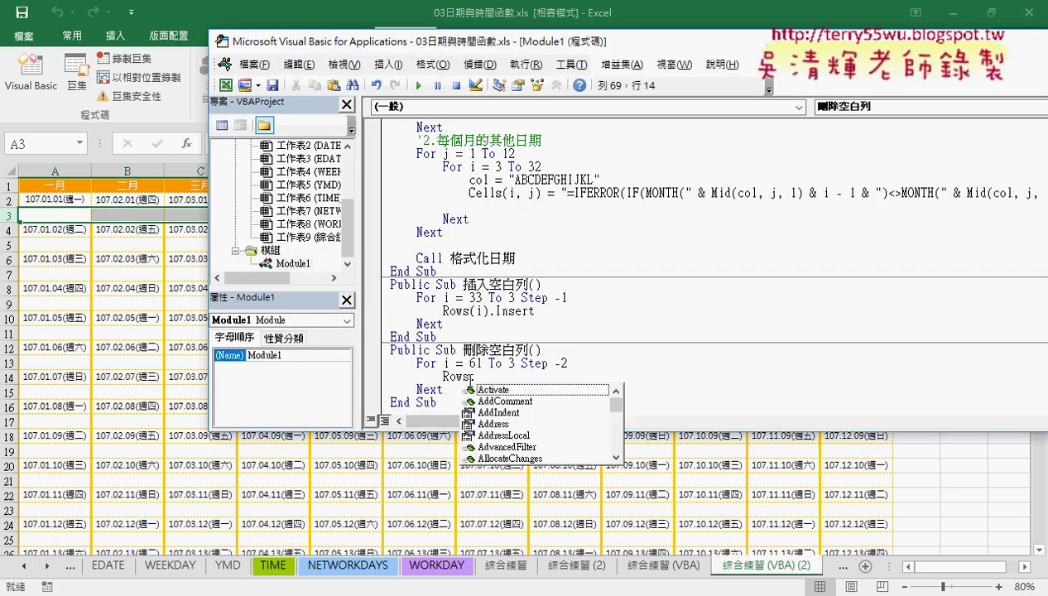
text(d)
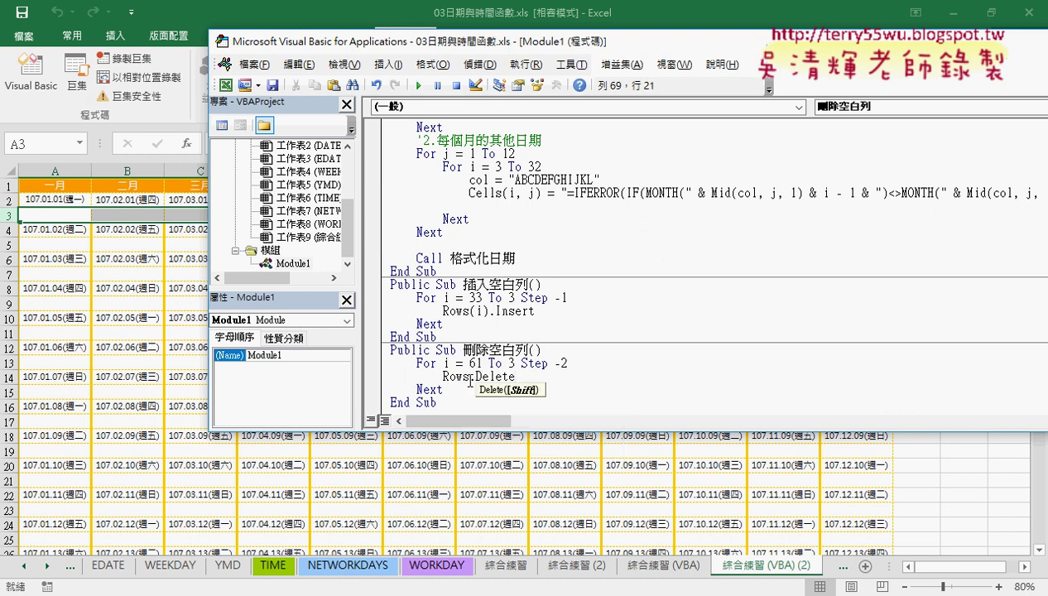
key(Left)
key(Left)
key(Left)
key(Left)
key(Left)
key(Left)
text(()
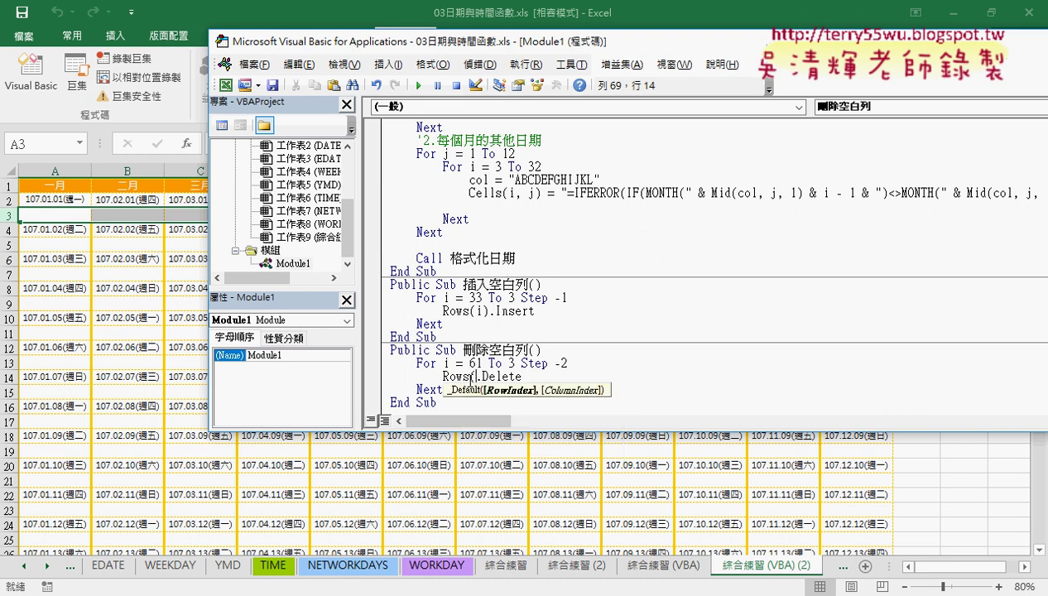
text(i))
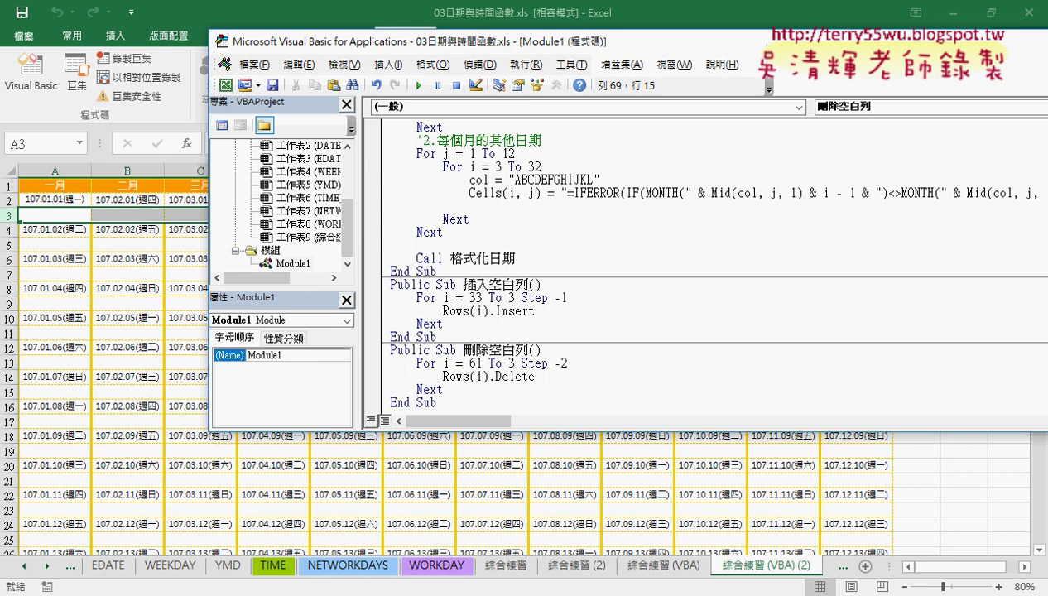
key(Up)
key(Right)
key(Right)
key(Right)
key(Right)
key(Right)
key(Right)
key(Right)
key(Right)
key(Right)
key(Right)
key(Right)
key(Right)
key(Right)
key(BackSpace)
text(1)
key(BackSpace)
text(2)
Run 刪除空白列, then 插入空白列, then 刪除空白列 again from the VBA editor.
click(489, 363)
click(419, 85)
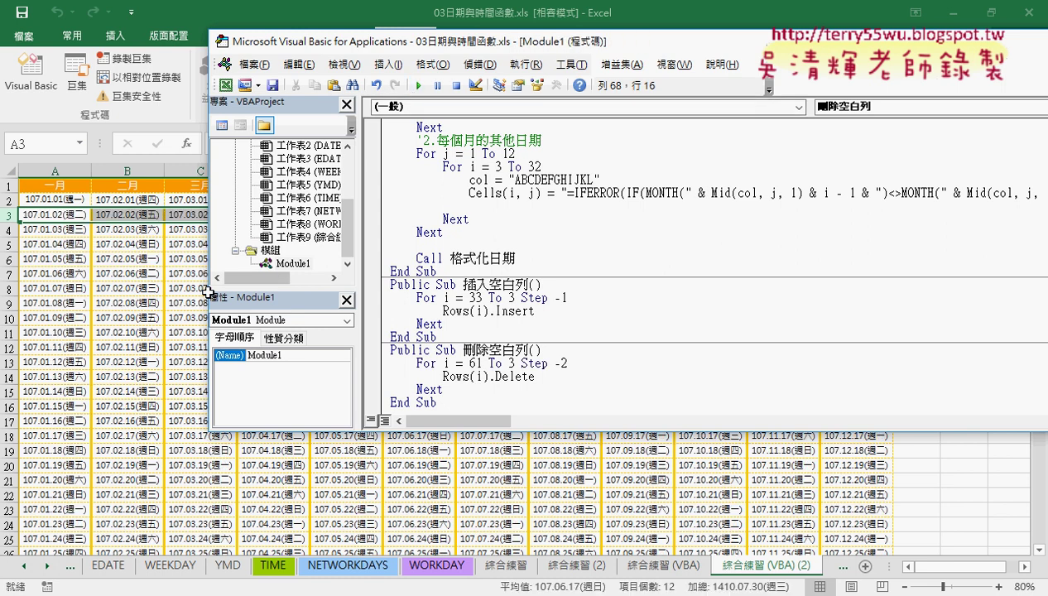
click(522, 304)
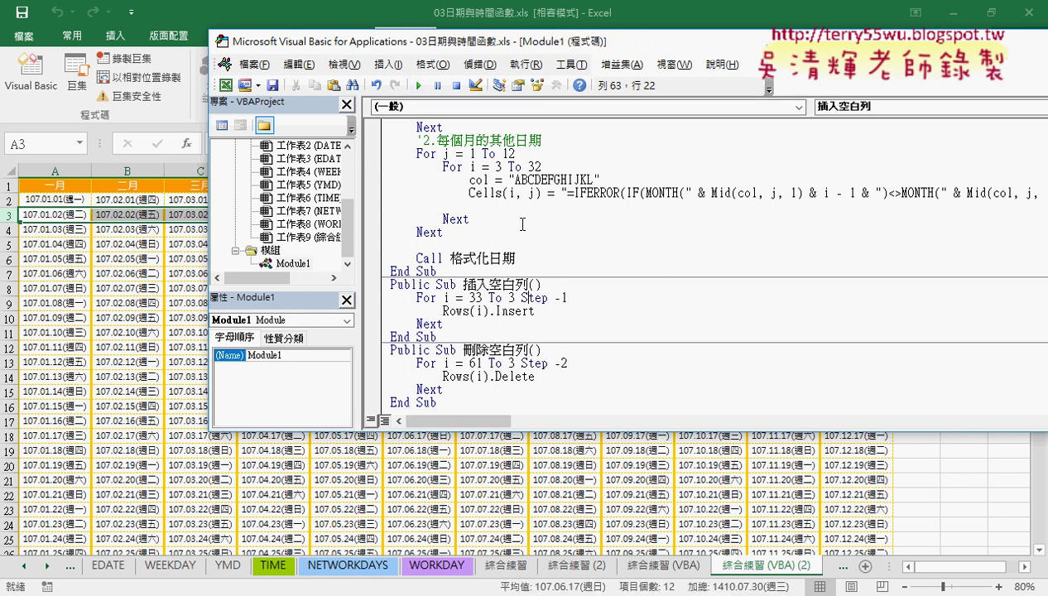
click(420, 85)
click(503, 363)
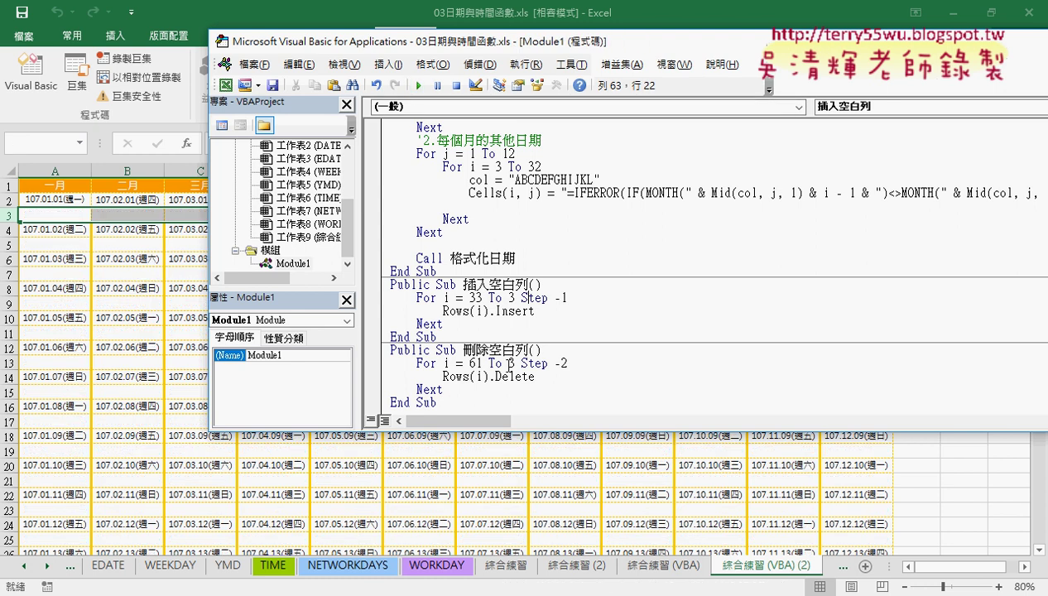
click(419, 85)
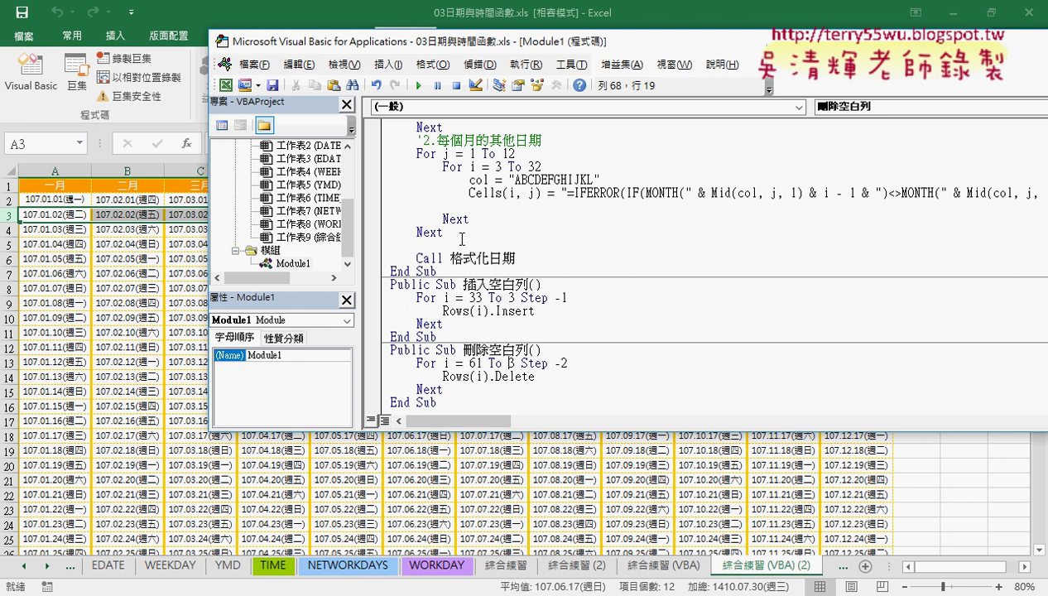
drag(454, 411, 389, 259)
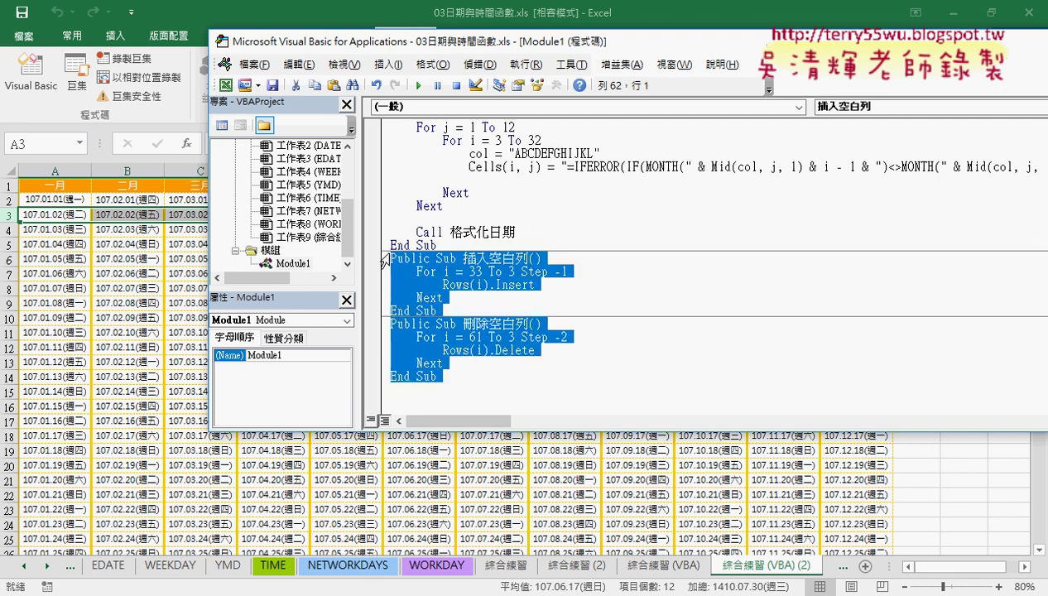
Review 程式碼.docx, highlighting the RowHeight = 50, Rows(i).Insert and 刪除空白列X2 Delete lines.
click(184, 538)
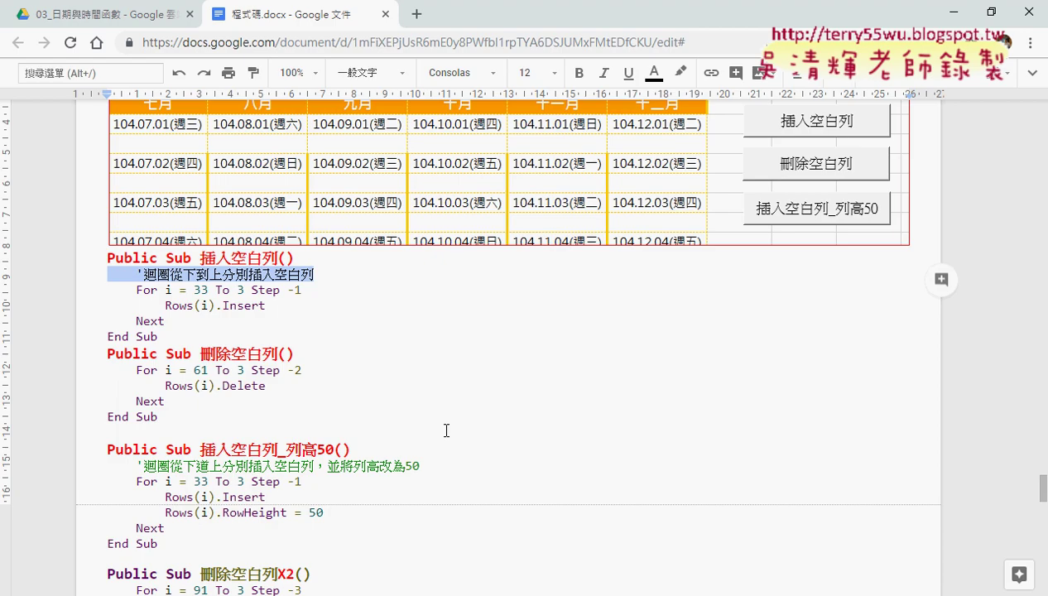
scroll(444, 430, down, 3)
drag(332, 349, 169, 350)
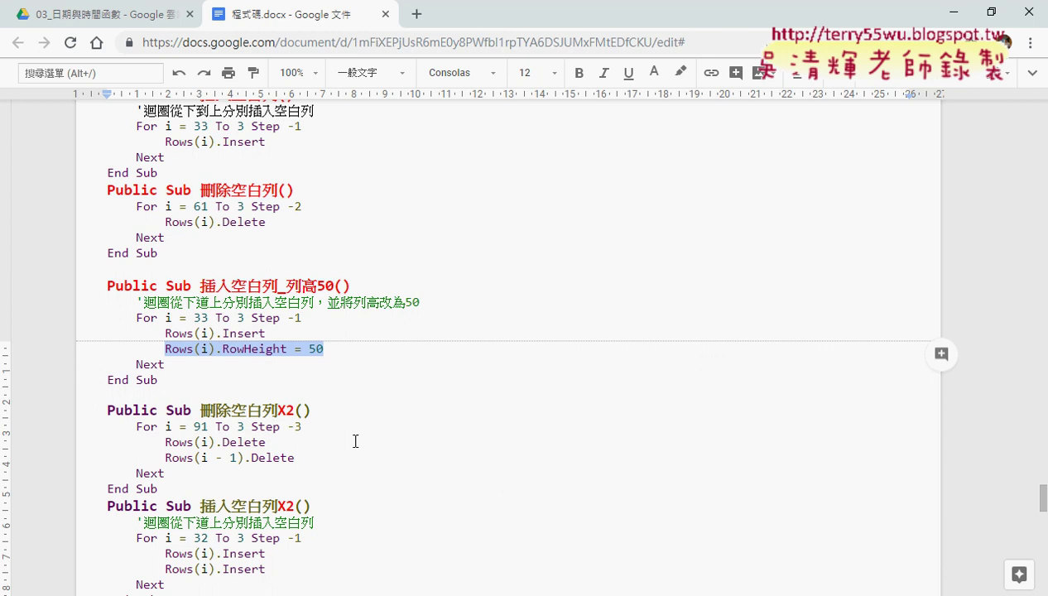
scroll(353, 439, down, 1)
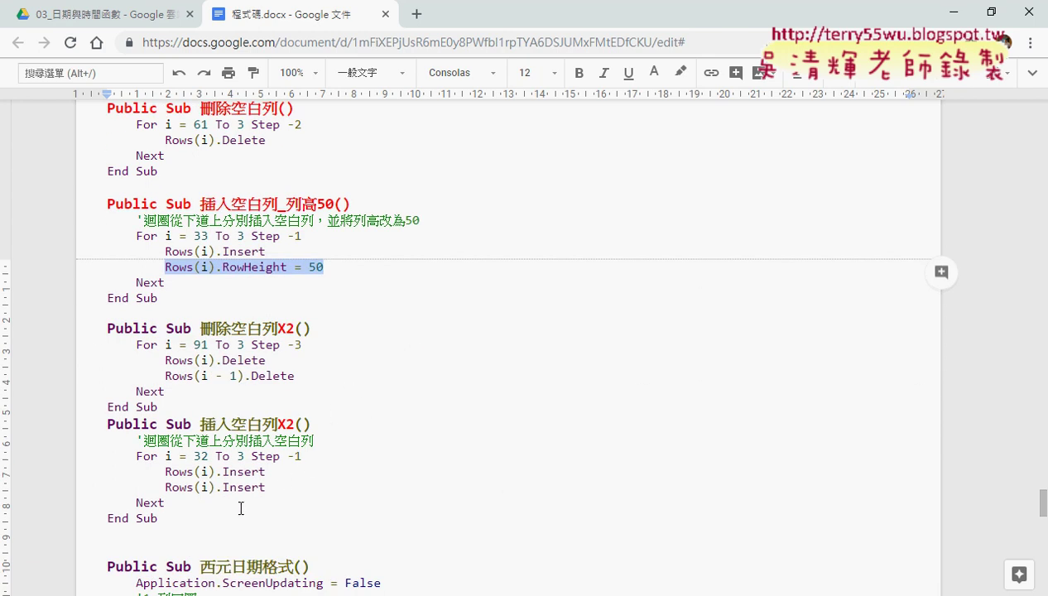
mouse_move(157, 518)
mouse_down()
mouse_move(103, 447)
mouse_move(105, 423)
mouse_up()
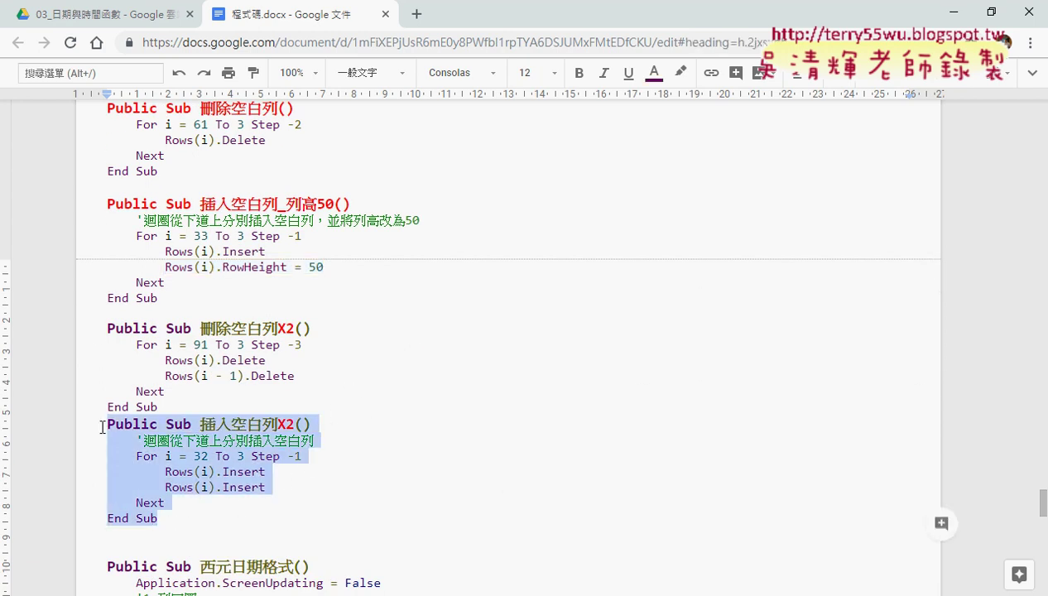
drag(265, 487, 165, 488)
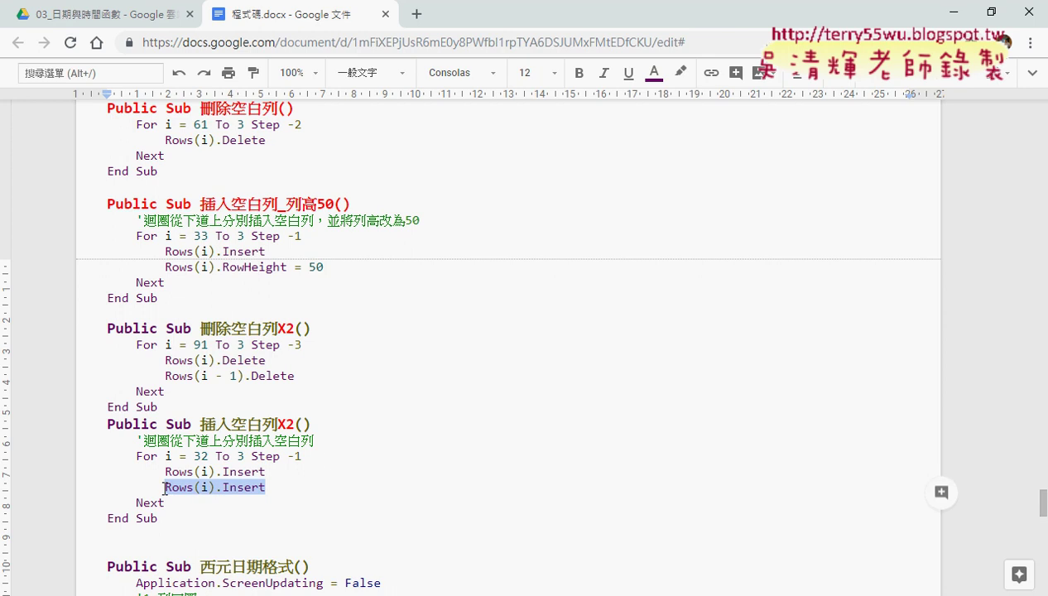
click(317, 330)
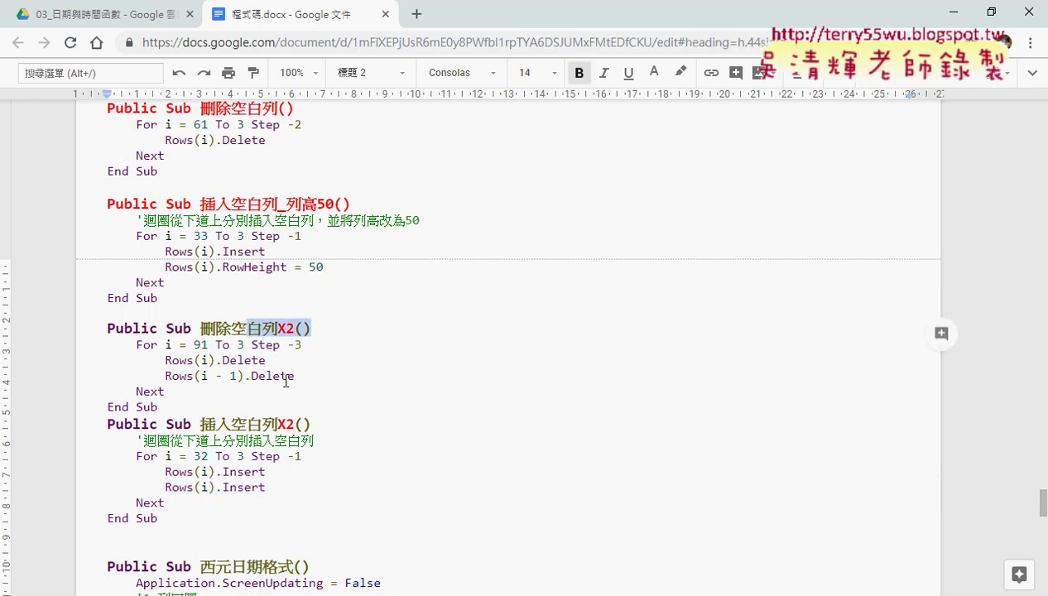
drag(295, 376, 93, 363)
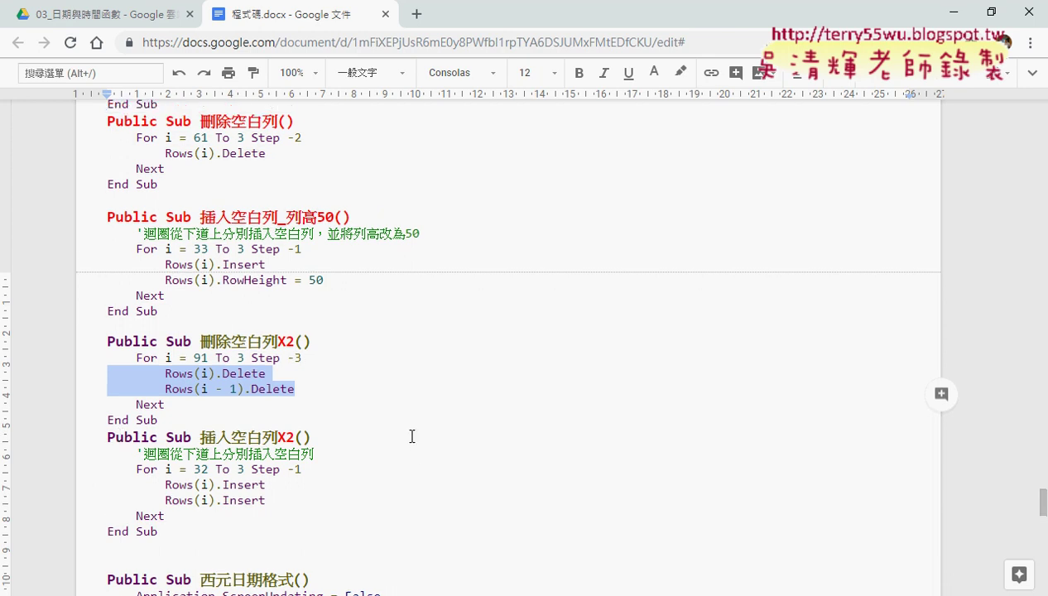
scroll(412, 435, up, 3)
scroll(483, 457, up, 2)
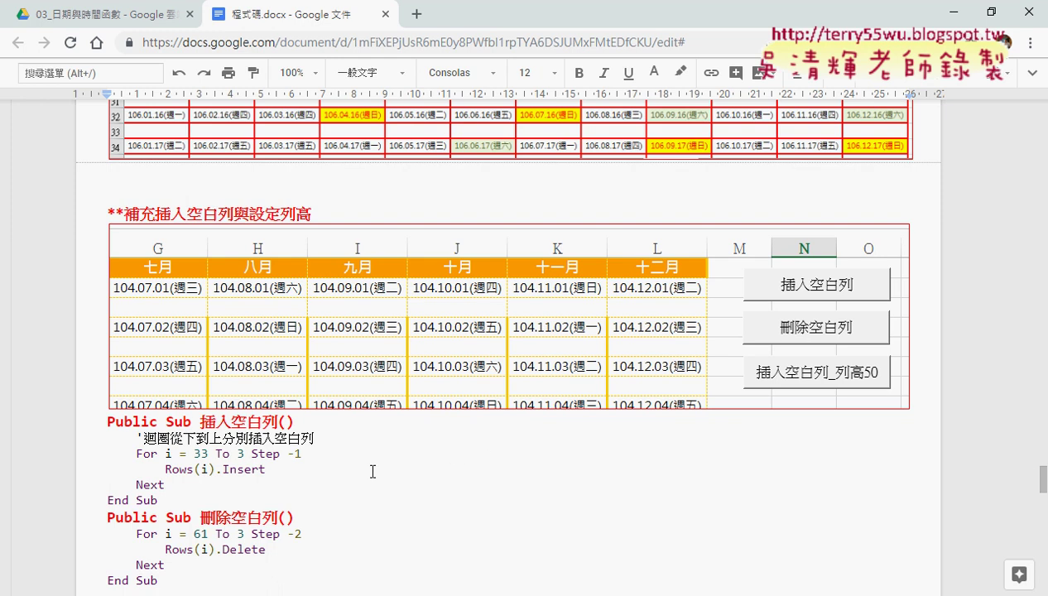
scroll(173, 578, down, 1)
Highlight the two Sub blocks, clear the selection, and scroll back up the document.
drag(161, 499, 91, 343)
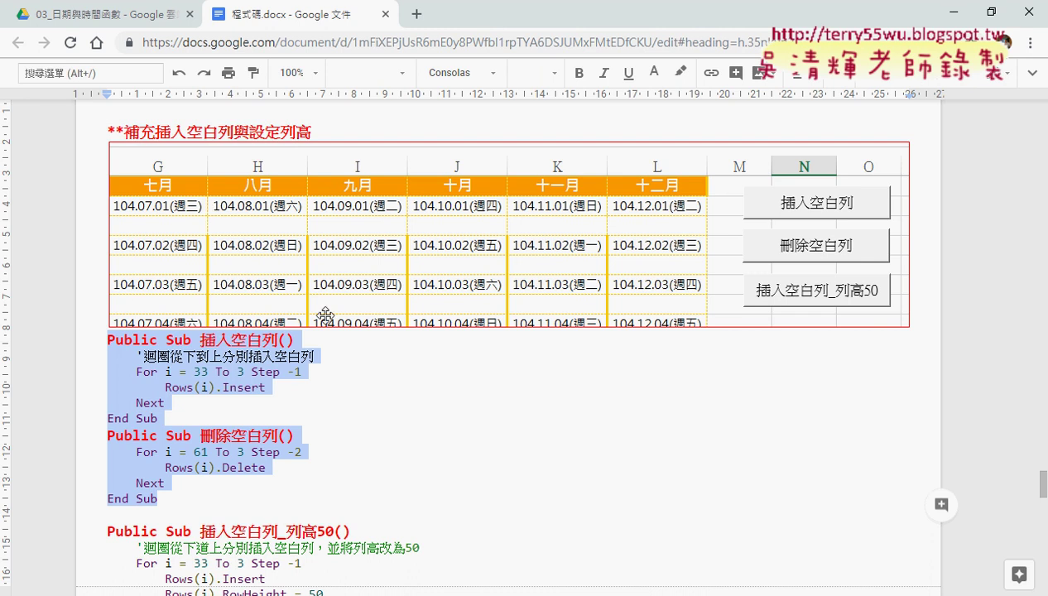
click(437, 388)
scroll(471, 405, up, 3)
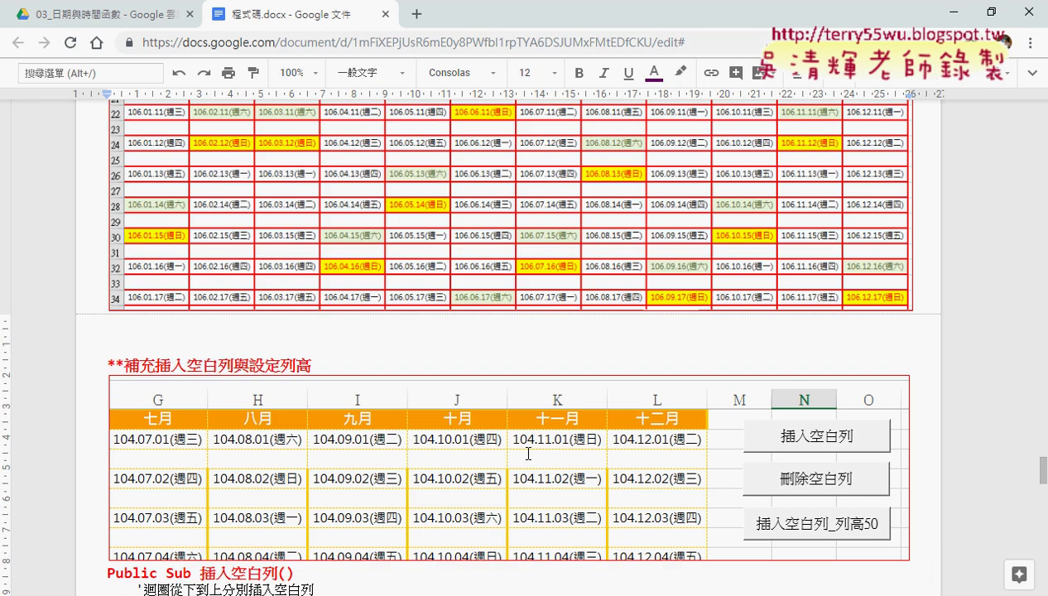
scroll(496, 430, up, 2)
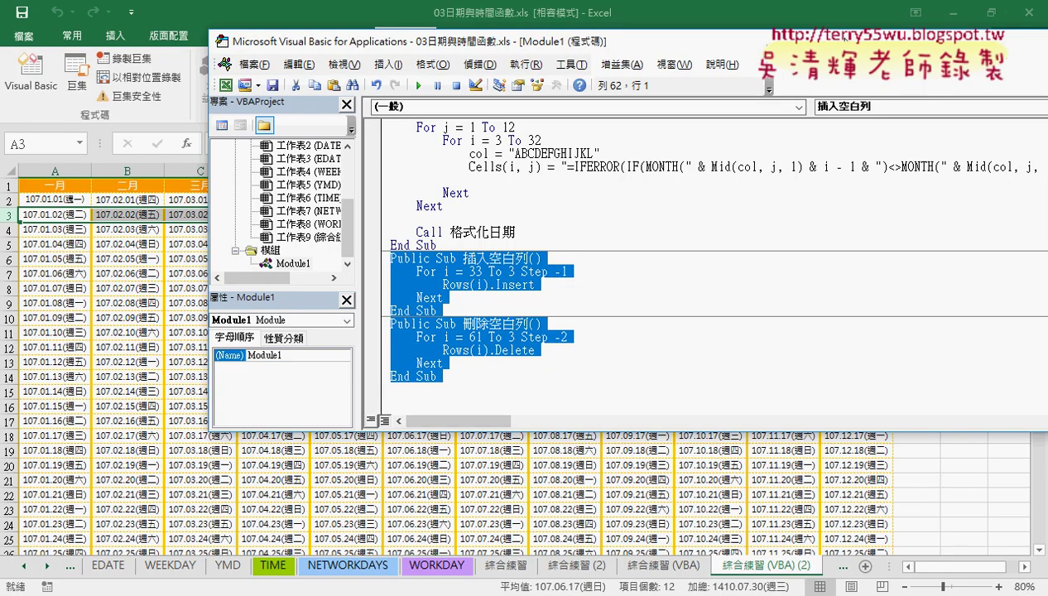
Close the VBA editor and Excel, saving the workbook and continuing past the Compatibility Checker.
drag(579, 41, 319, 49)
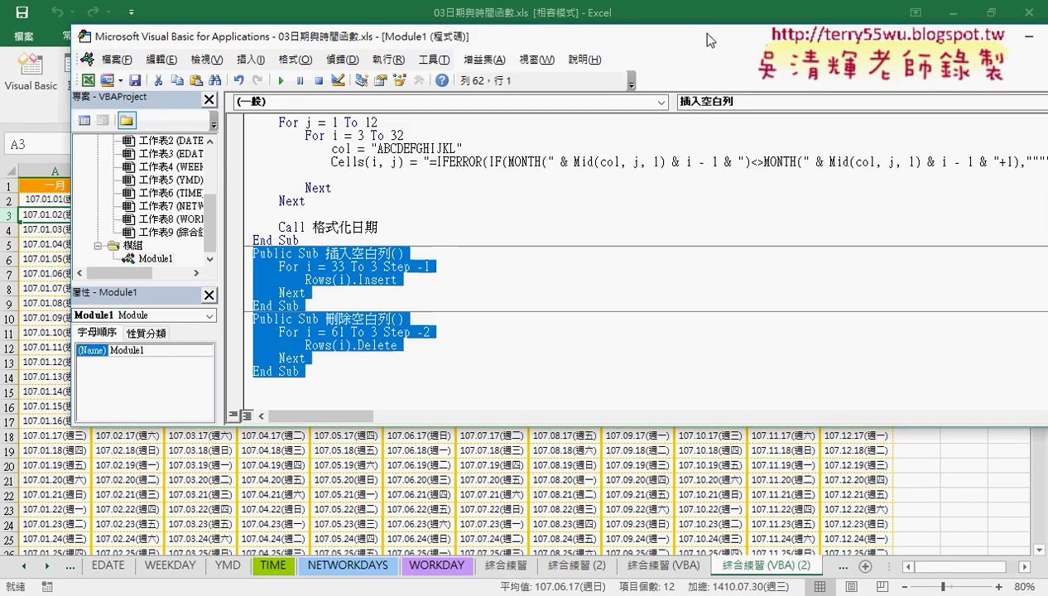
click(1026, 11)
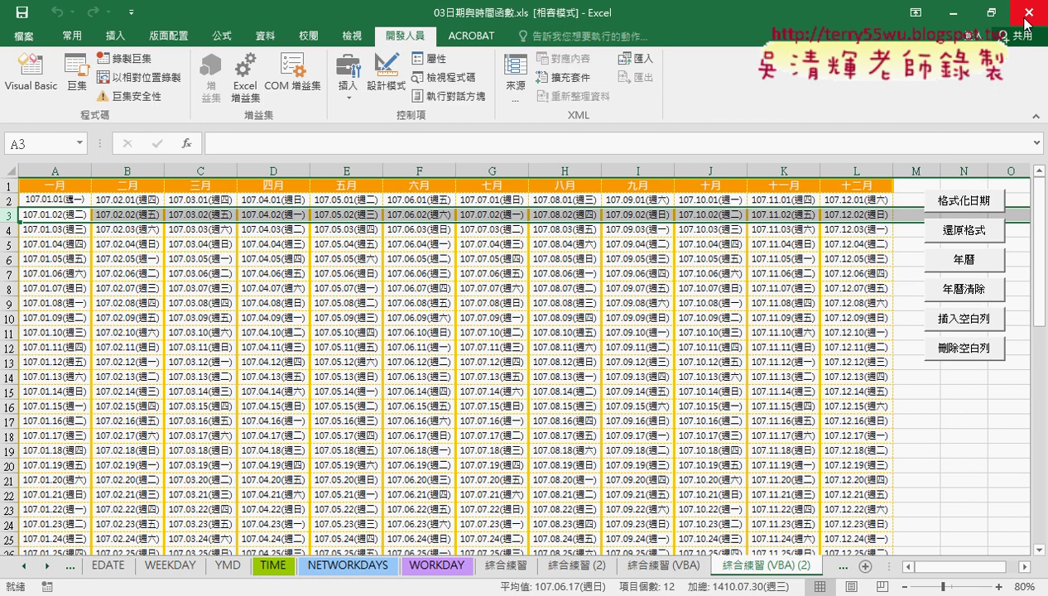
click(445, 340)
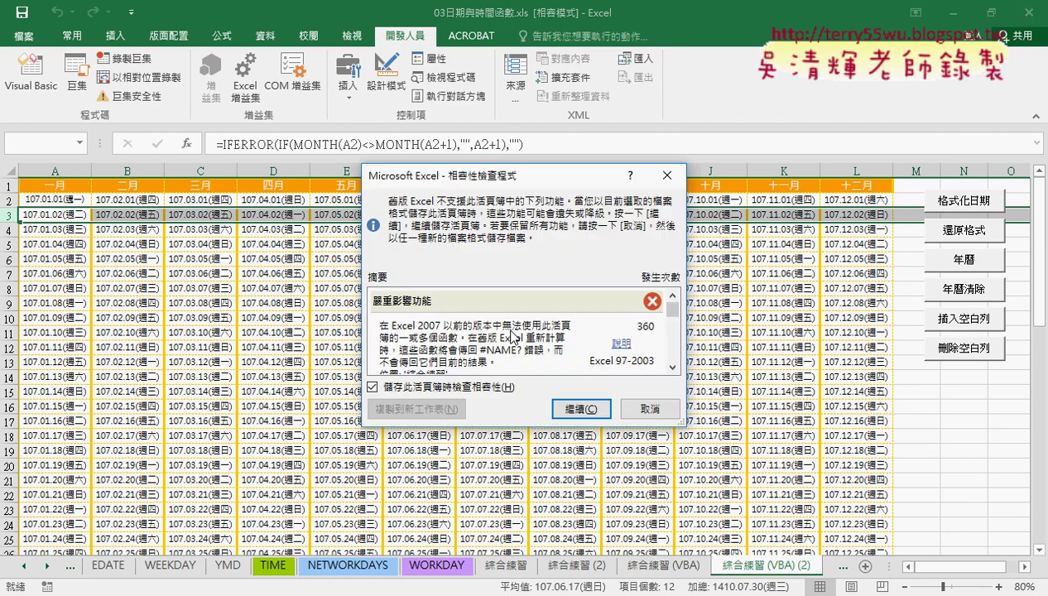
click(579, 407)
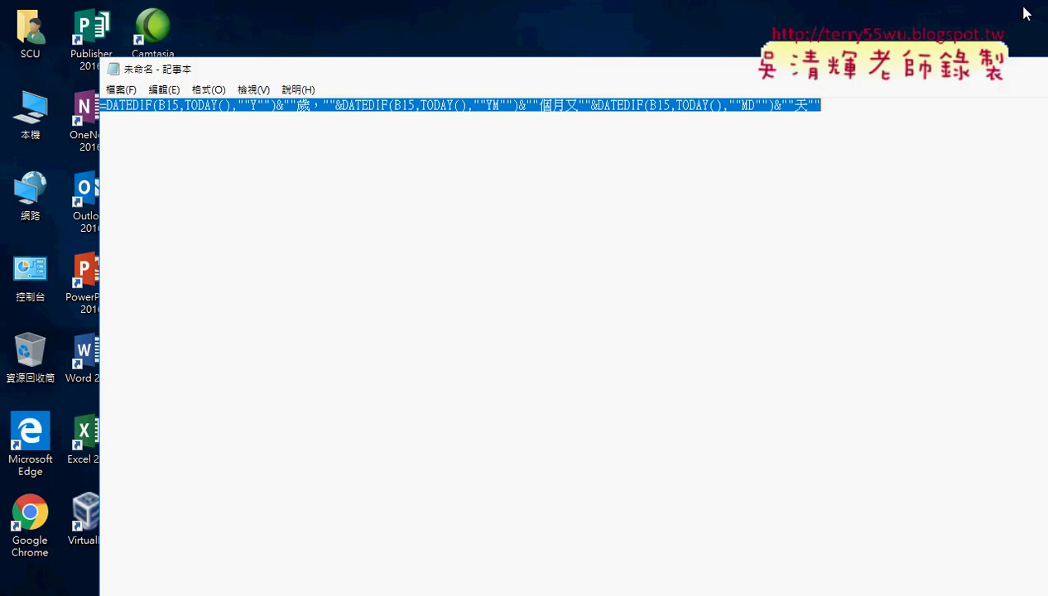